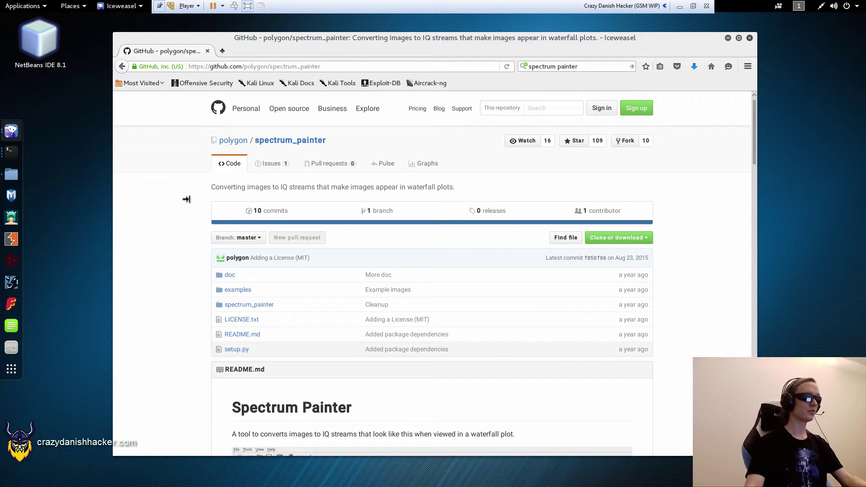
Select the polygon/spectrum_painter GitHub URL in the address bar for copying.
{"action": "left_click", "coordinate": [338, 68]}
{"action": "key", "text": "ctrl+c"}
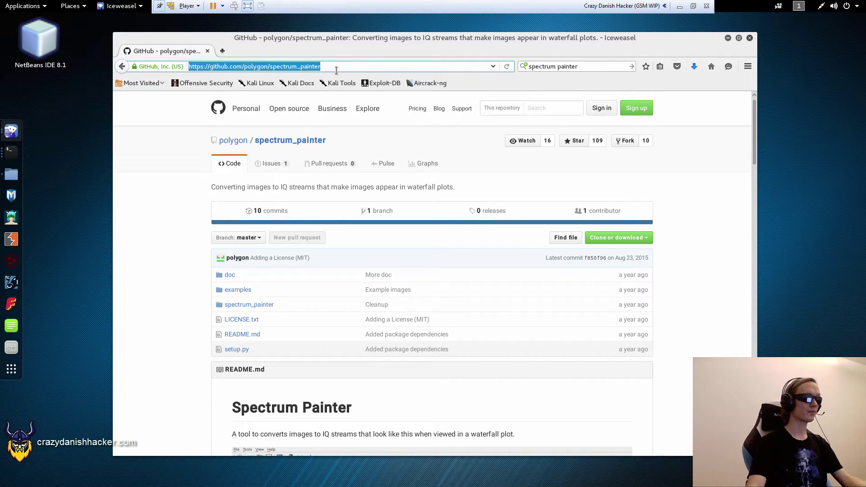
Clone the spectrum_painter repository into ~/fft with git clone and the pasted URL.
{"action": "key", "text": "ctrl+alt+t"}
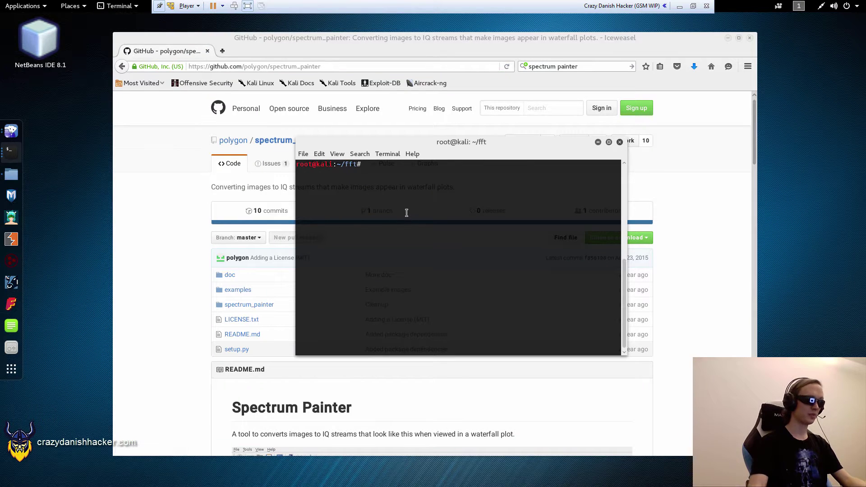
{"action": "type", "text": "git clone"}
{"action": "key", "text": "ctrl+shift+v"}
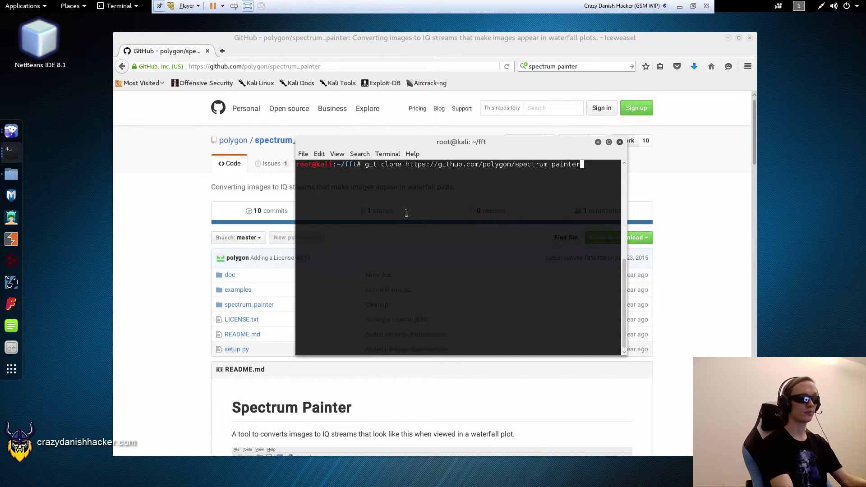
{"action": "key", "text": "Return"}
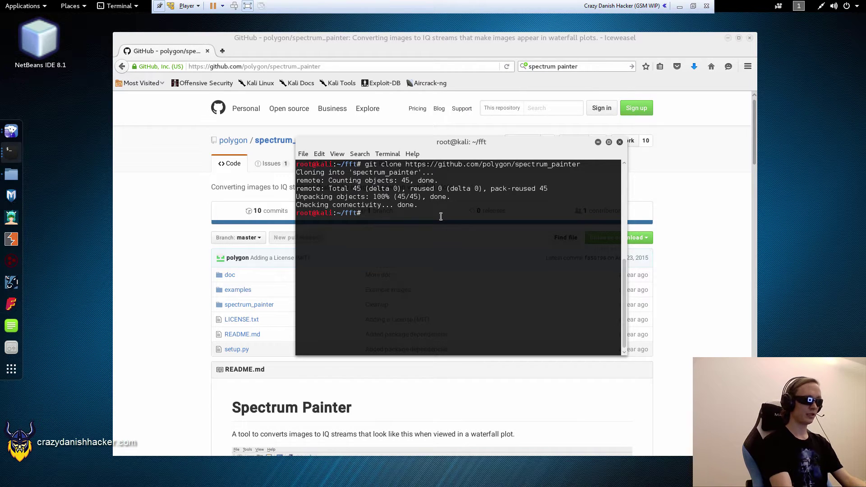
Move into the spectrum_painter folder and list its files.
{"action": "type", "text": "ls"}
{"action": "key", "text": "Return"}
{"action": "type", "text": "cd s"}
{"action": "key", "text": "Tab"}
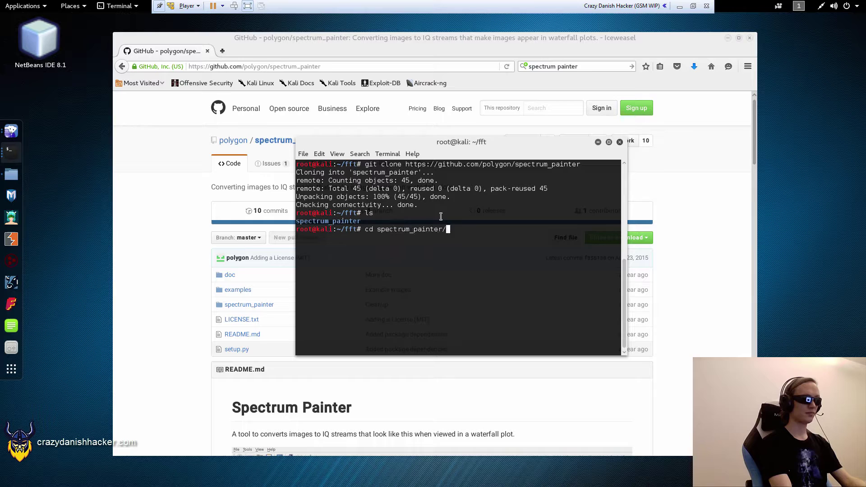
{"action": "key", "text": "Return"}
{"action": "type", "text": "ls"}
{"action": "key", "text": "Return"}
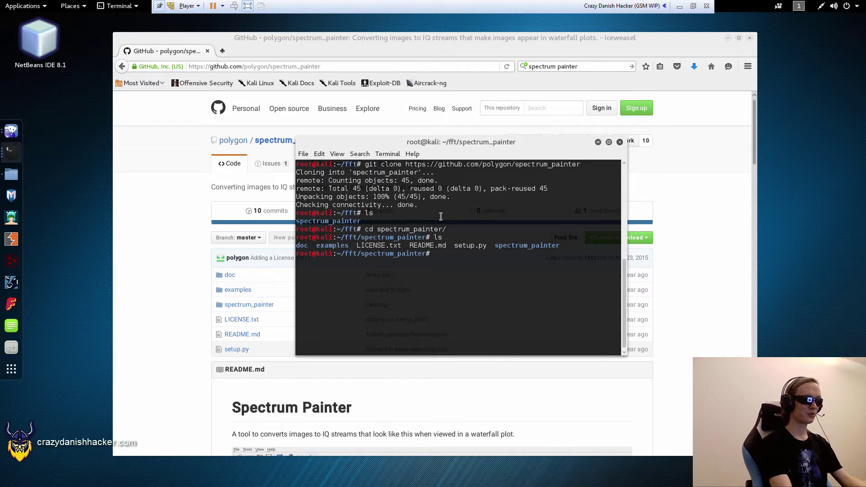
Read the spectrum_painter README past Setup and Usage down to the BladeRF smiley.png example.
{"action": "left_click", "coordinate": [185, 257]}
{"action": "scroll", "coordinate": [185, 257], "scroll_direction": "down", "scroll_amount": 8}
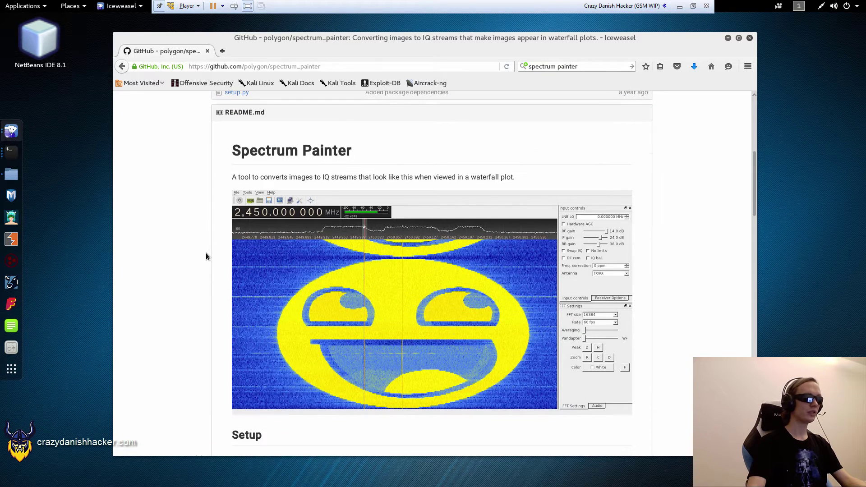
{"action": "scroll", "coordinate": [206, 256], "scroll_direction": "down", "scroll_amount": 8}
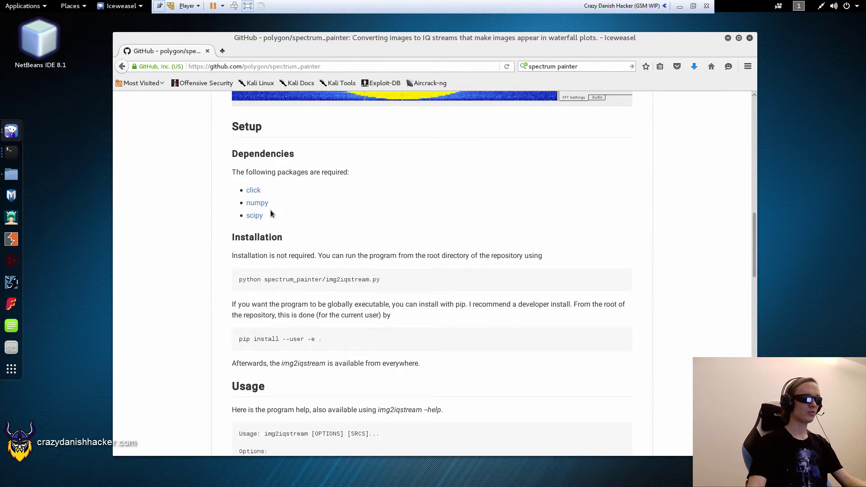
{"action": "left_click_drag", "start_coordinate": [270, 210], "coordinate": [238, 175]}
{"action": "left_click", "coordinate": [233, 173]}
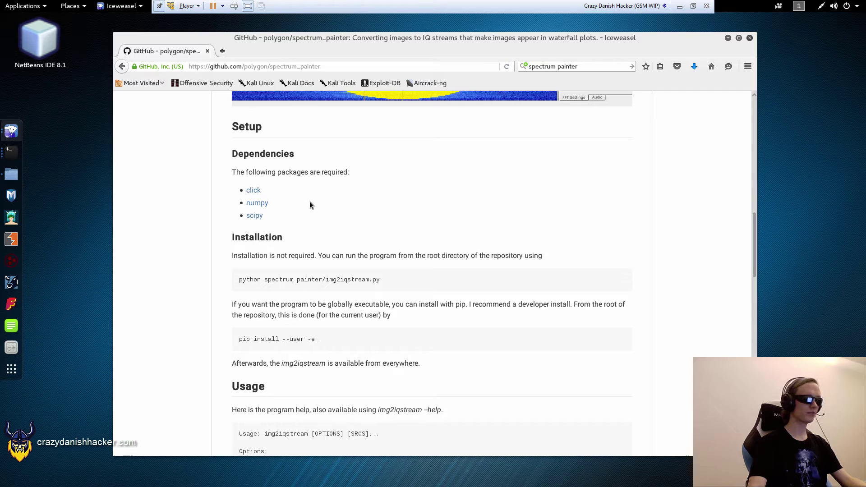
{"action": "scroll", "coordinate": [310, 205], "scroll_direction": "down", "scroll_amount": 5}
{"action": "scroll", "coordinate": [310, 202], "scroll_direction": "down", "scroll_amount": 15}
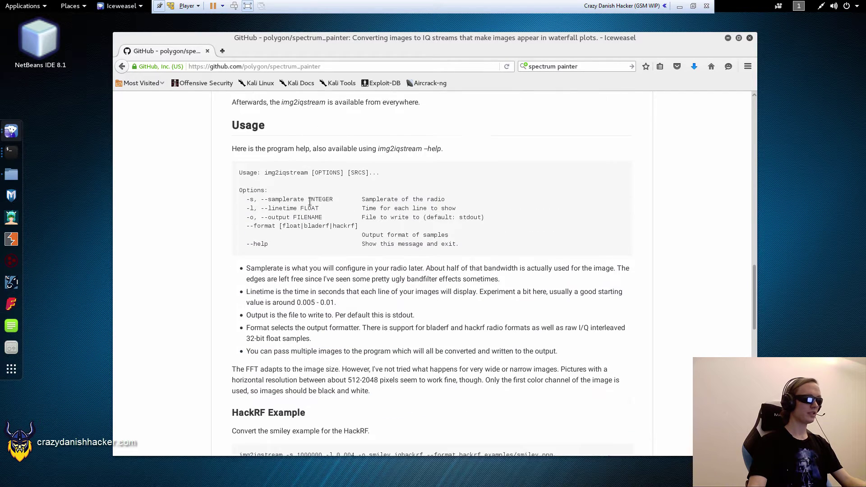
{"action": "scroll", "coordinate": [325, 226], "scroll_direction": "down", "scroll_amount": 2}
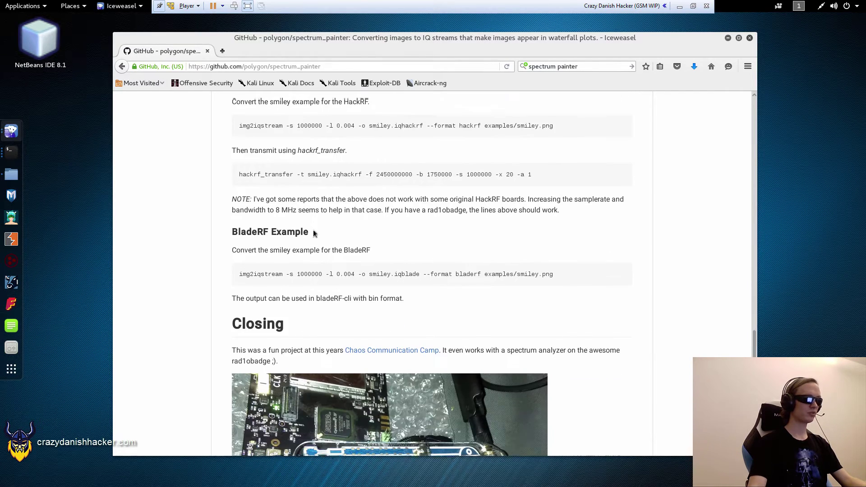
{"action": "scroll", "coordinate": [270, 293], "scroll_direction": "up", "scroll_amount": 2}
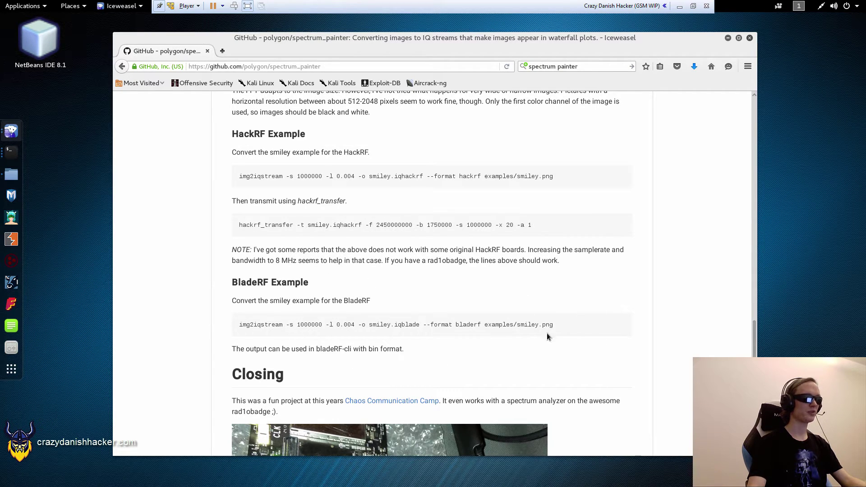
Convert examples/smiley.png to smiley.bladerf with img2iqstream.py (-s 1000000, -l 0.004, bladerf format).
{"action": "key", "text": "alt+Tab"}
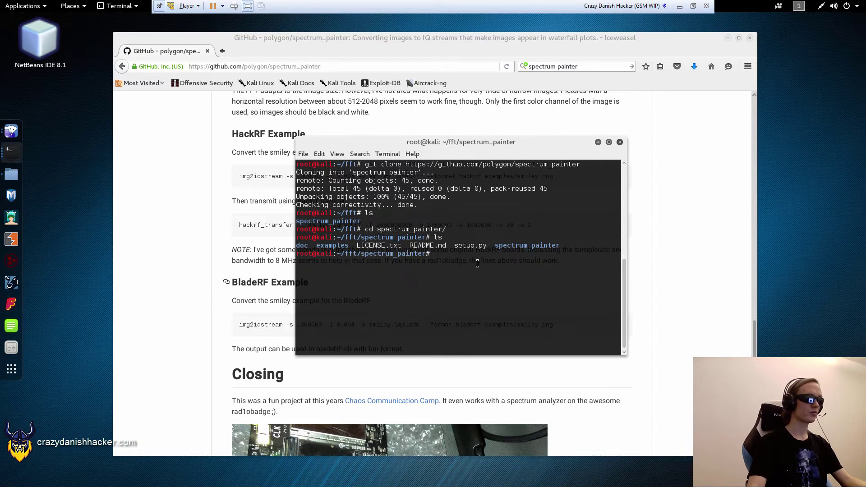
{"action": "type", "text": "python spe"}
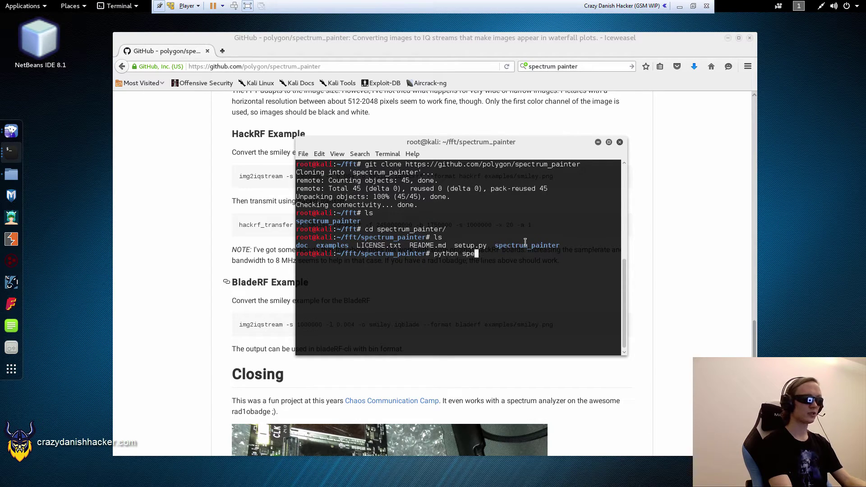
{"action": "key", "text": "Tab"}
{"action": "type", "text": "im"}
{"action": "key", "text": "Tab"}
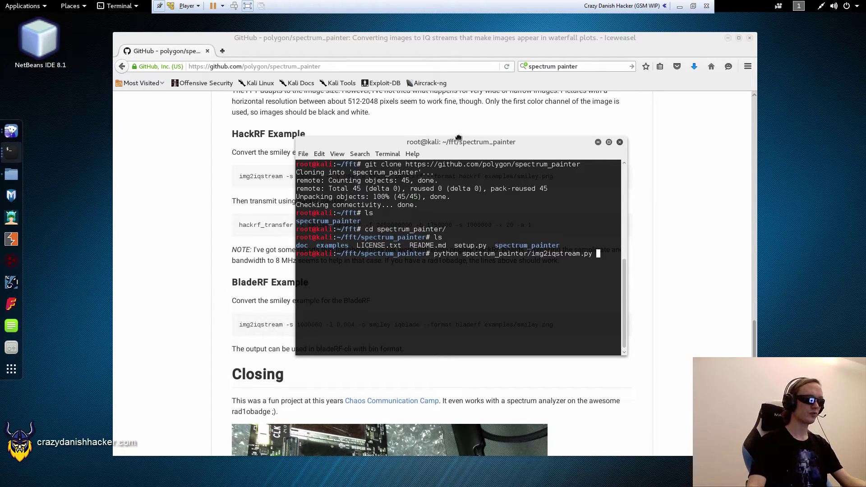
{"action": "left_click_drag", "start_coordinate": [459, 139], "coordinate": [440, 86]}
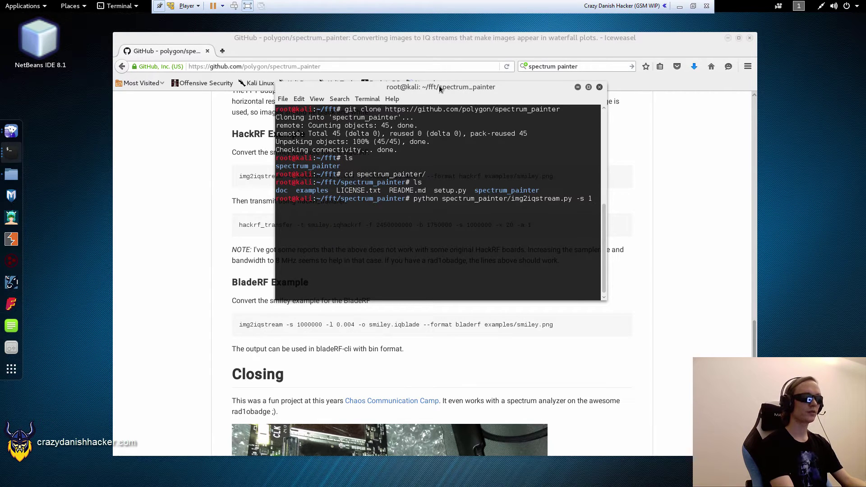
{"action": "type", "text": "-s 1000000  -l 0.00"}
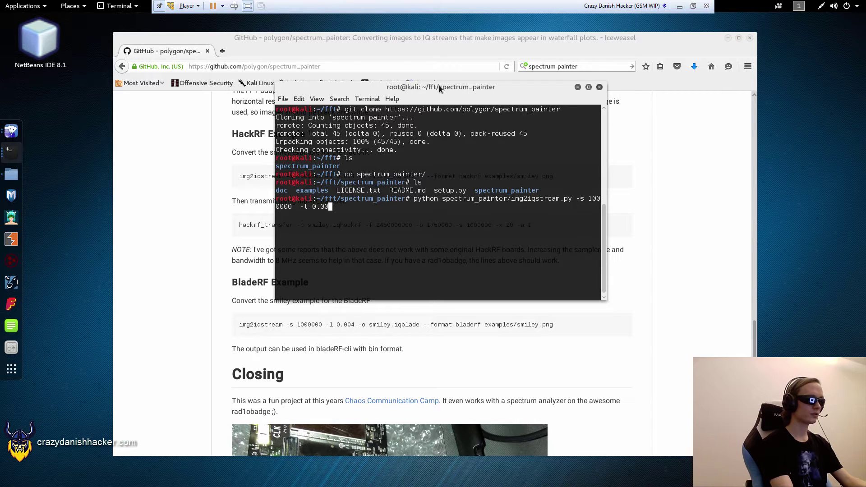
{"action": "type", "text": "4"}
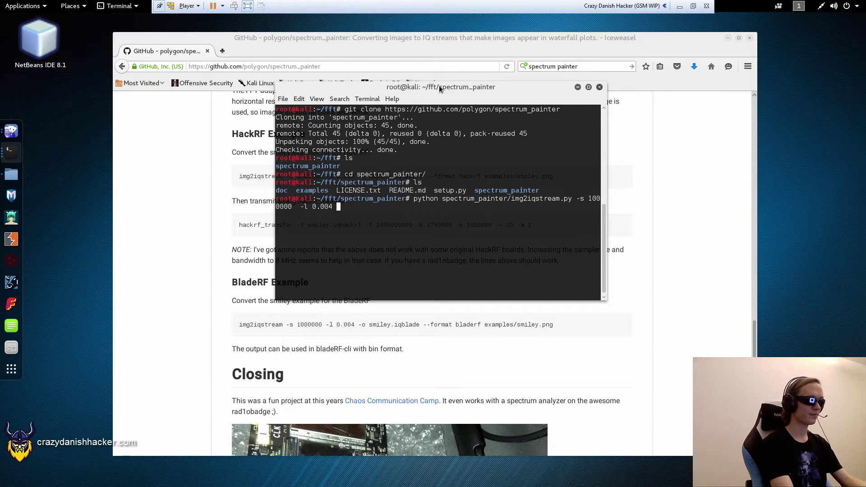
{"action": "type", "text": " -o s"}
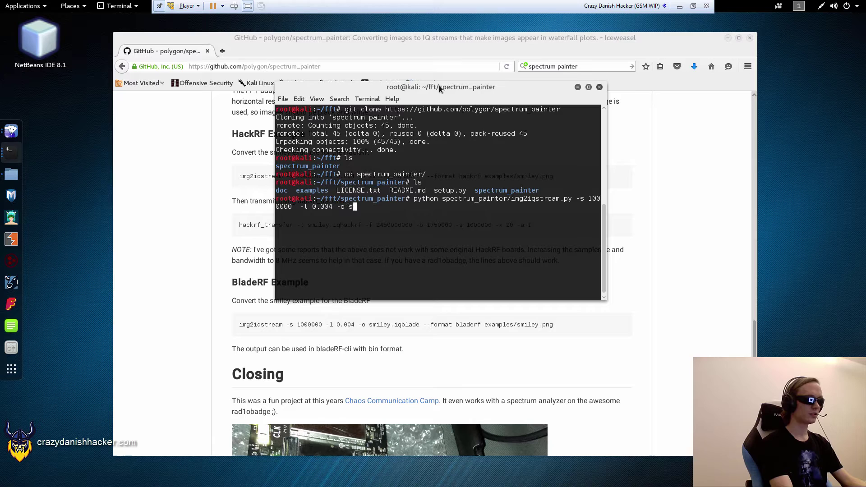
{"action": "type", "text": "miley."}
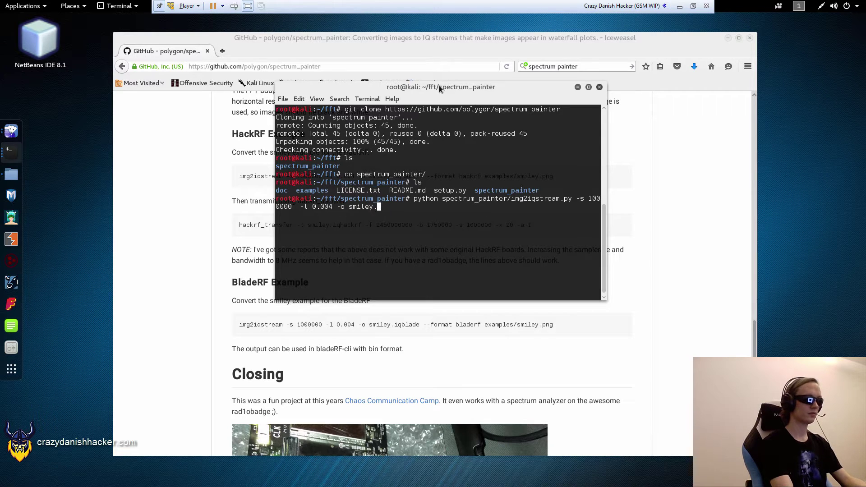
{"action": "type", "text": "bladerf"}
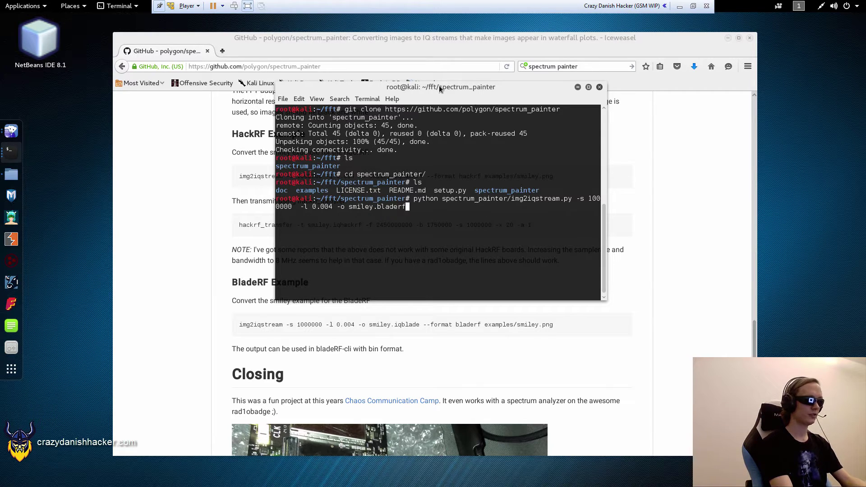
{"action": "type", "text": " --format bladerf e"}
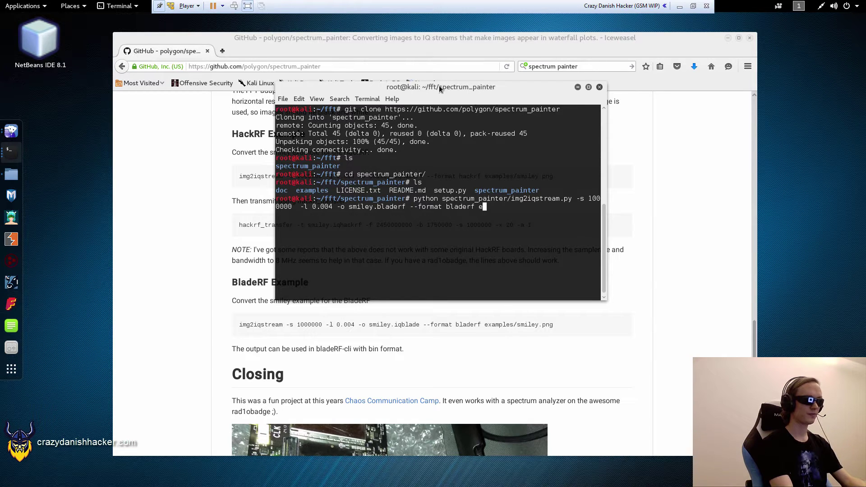
{"action": "key", "text": "Tab"}
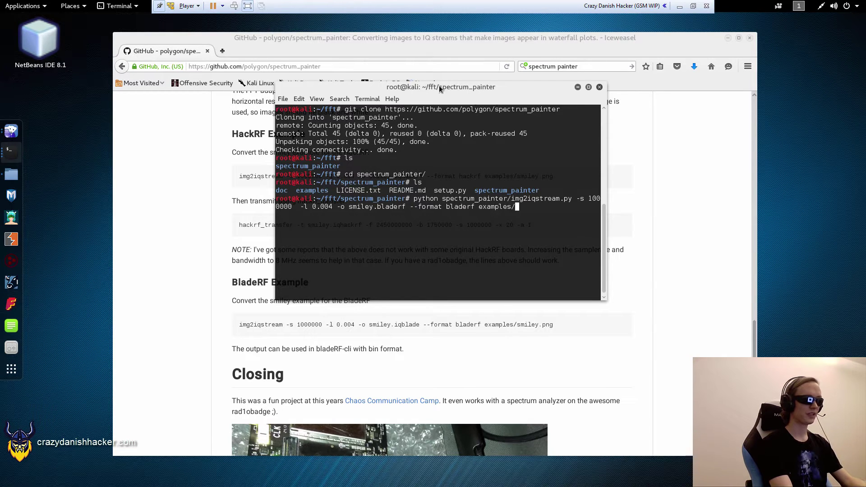
{"action": "type", "text": "s"}
{"action": "key", "text": "Tab"}
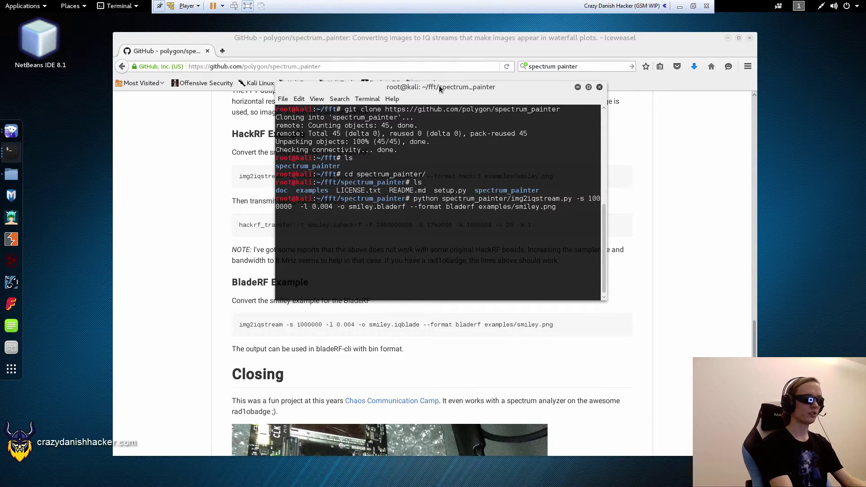
{"action": "key", "text": "Return"}
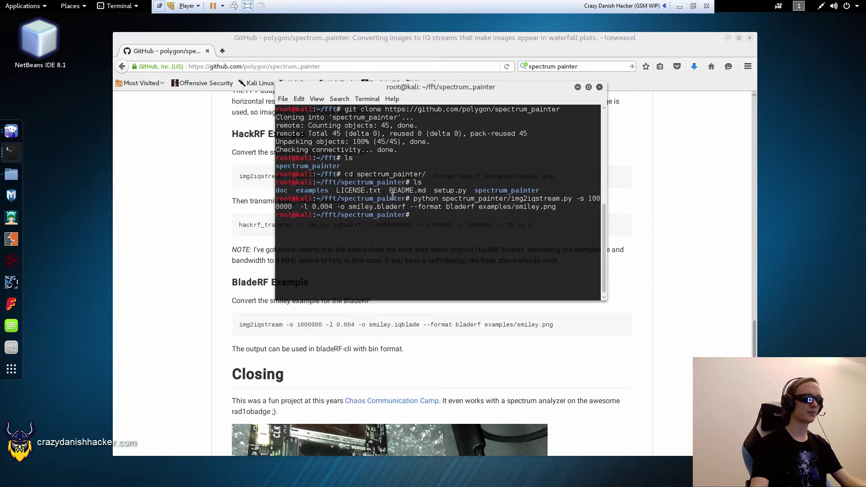
List the folder with ls -alh and highlight smiley.bladerf's 32M size.
{"action": "type", "text": "ls -alh"}
{"action": "key", "text": "Return"}
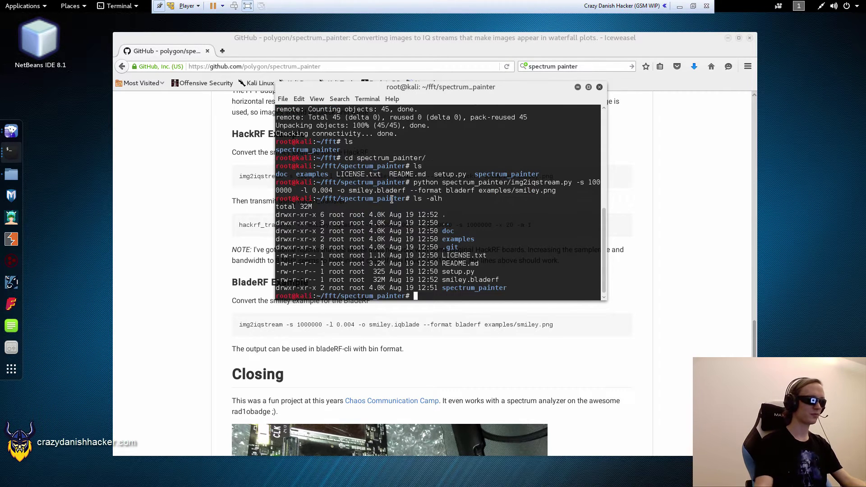
{"action": "left_click_drag", "start_coordinate": [349, 279], "coordinate": [514, 280]}
Halt the SDR# RTL-SDR receiver tuned to 1.015200000 GHz in WFM.
{"action": "left_click", "coordinate": [487, 271]}
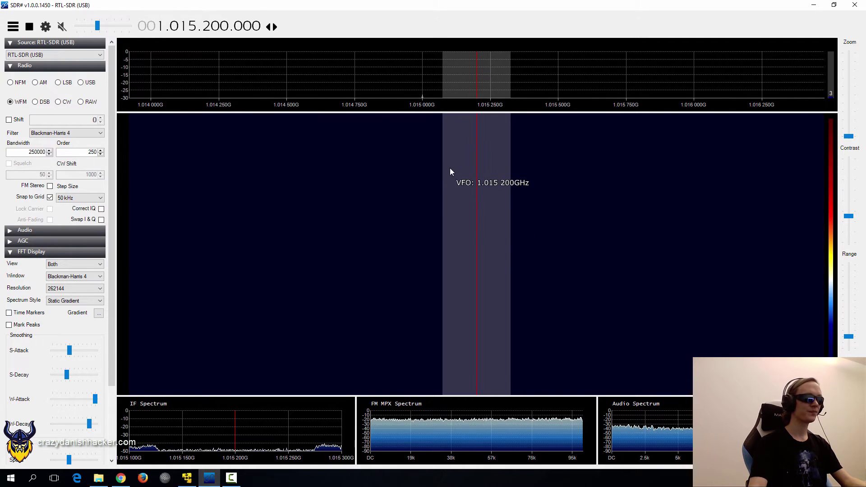
{"action": "left_click", "coordinate": [29, 26]}
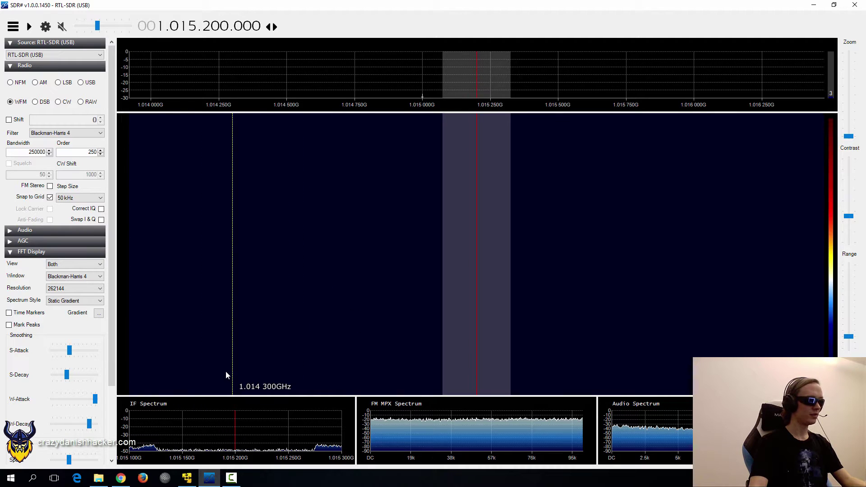
Switch to the Kali VM and clear the terminal.
{"action": "left_click", "coordinate": [187, 478]}
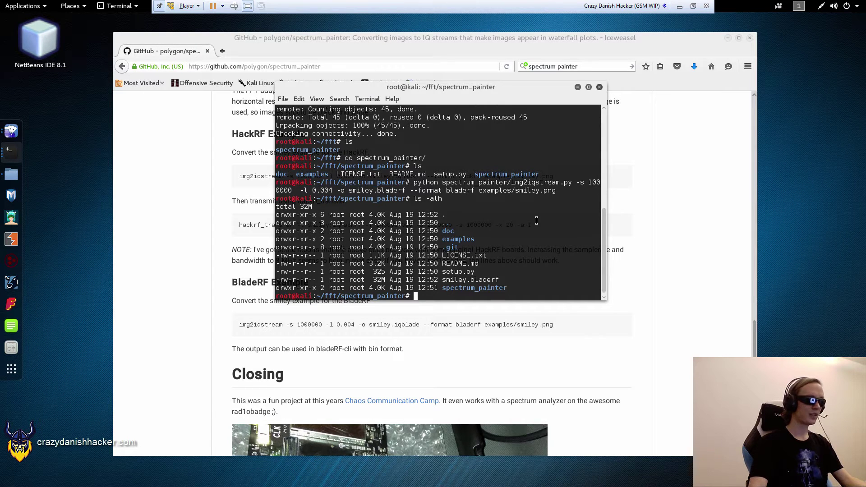
{"action": "type", "text": "clear"}
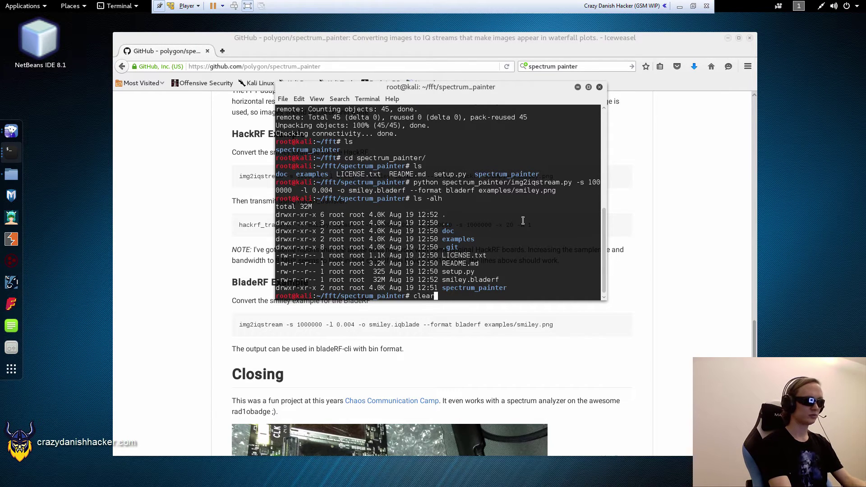
{"action": "key", "text": "Return"}
Load ~/hostedx40-latest.rbf onto the bladeRF with bladeRF-cli -l, then enter bladeRF-cli -i.
{"action": "type", "text": "b"}
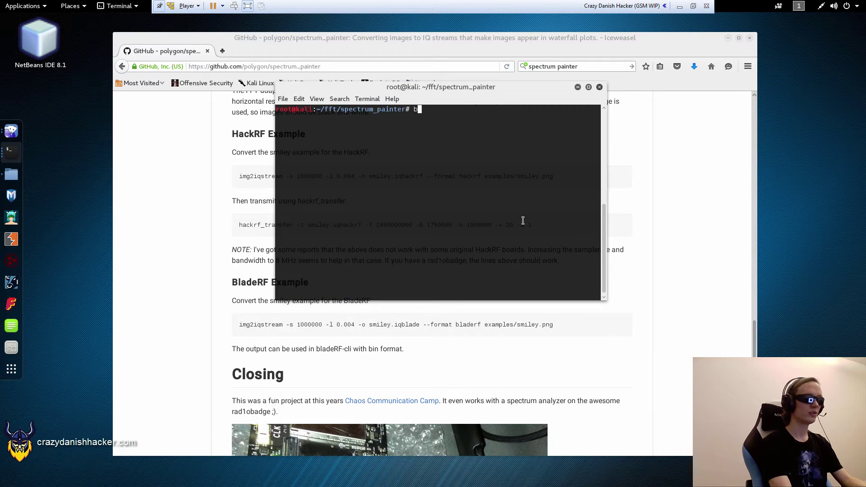
{"action": "type", "text": "ladeRF-cli -l "}
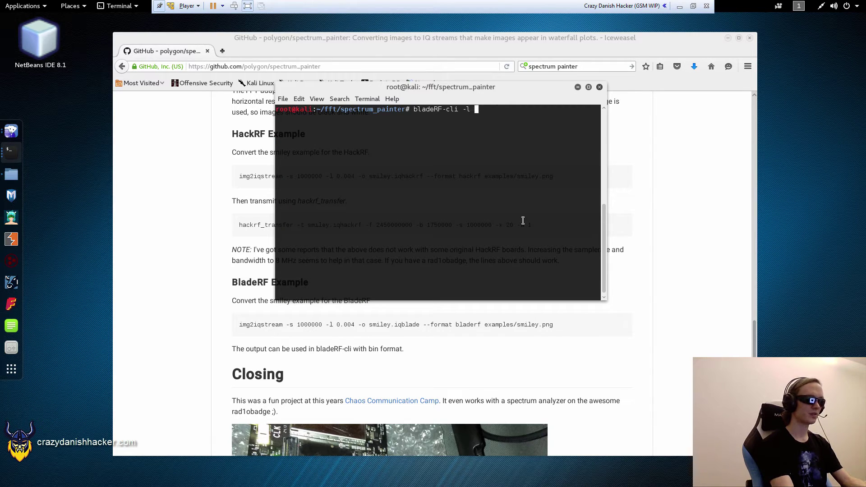
{"action": "type", "text": "hos"}
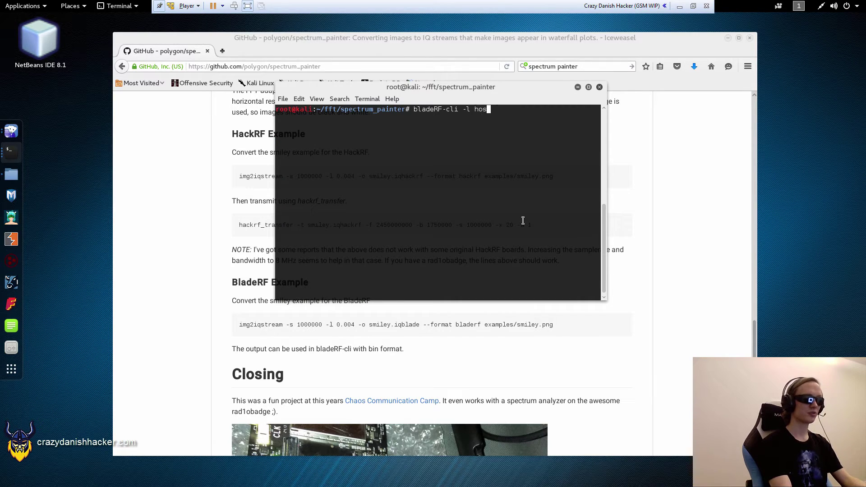
{"action": "key", "text": "BackSpace"}
{"action": "key", "text": "BackSpace"}
{"action": "key", "text": "BackSpace"}
{"action": "type", "text": "~/hostedx40-latest.rbf"}
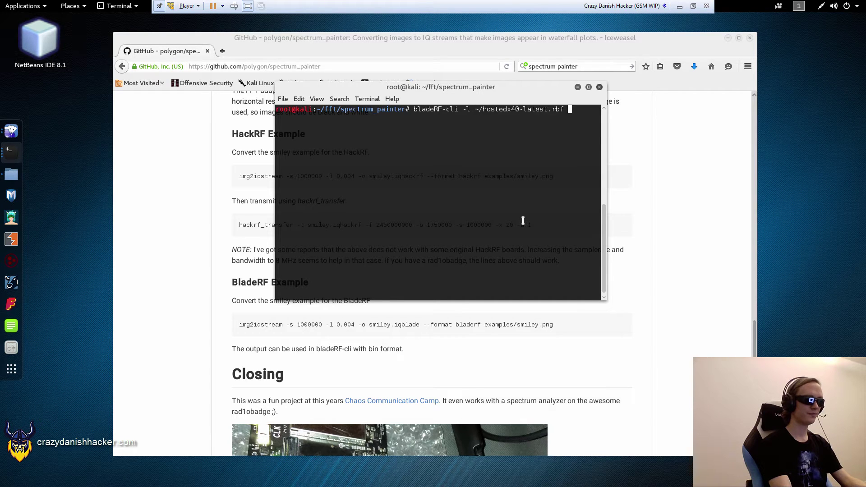
{"action": "key", "text": "Return"}
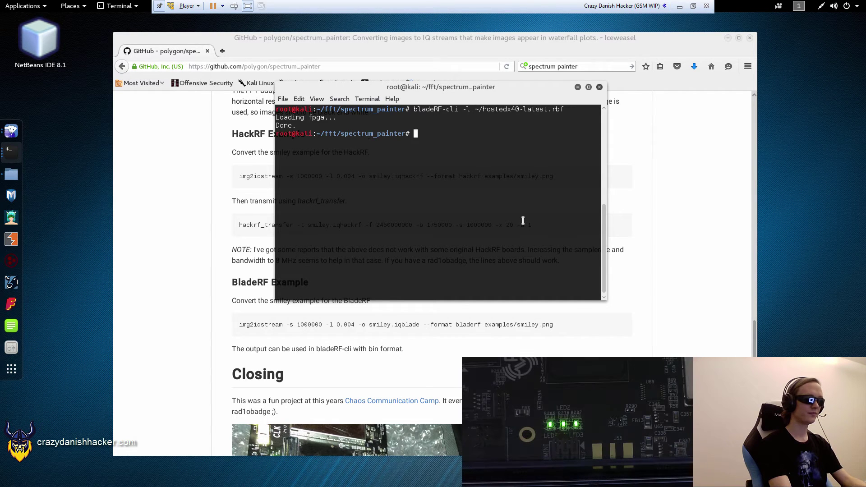
{"action": "type", "text": "bladeRF-cli -i"}
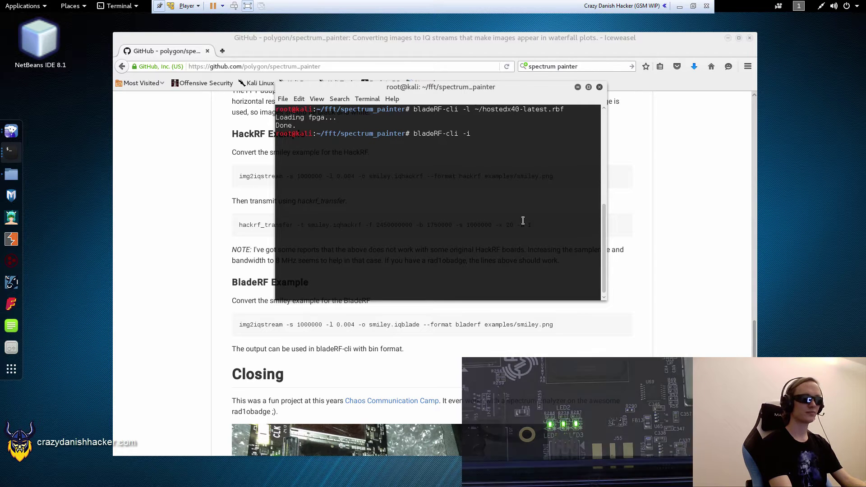
Open the bladeRF> console and show version and device info, noting FPGA loaded: yes.
{"action": "key", "text": "Return"}
{"action": "type", "text": "version"}
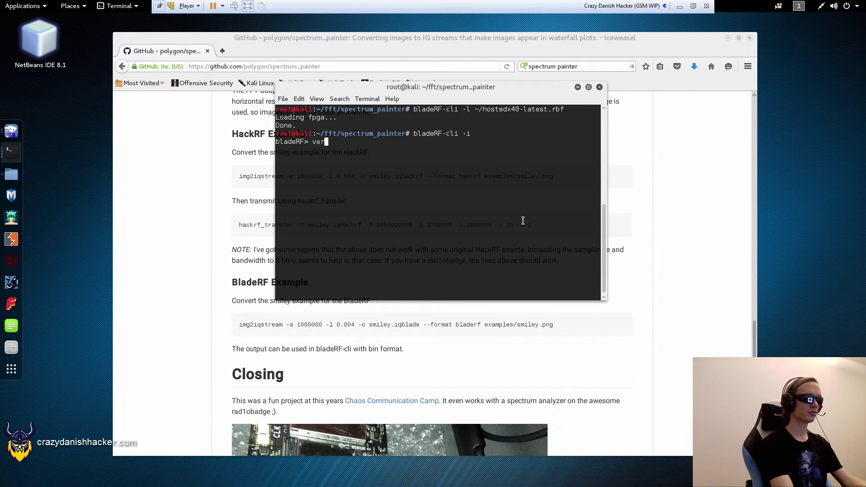
{"action": "key", "text": "Return"}
{"action": "type", "text": "info"}
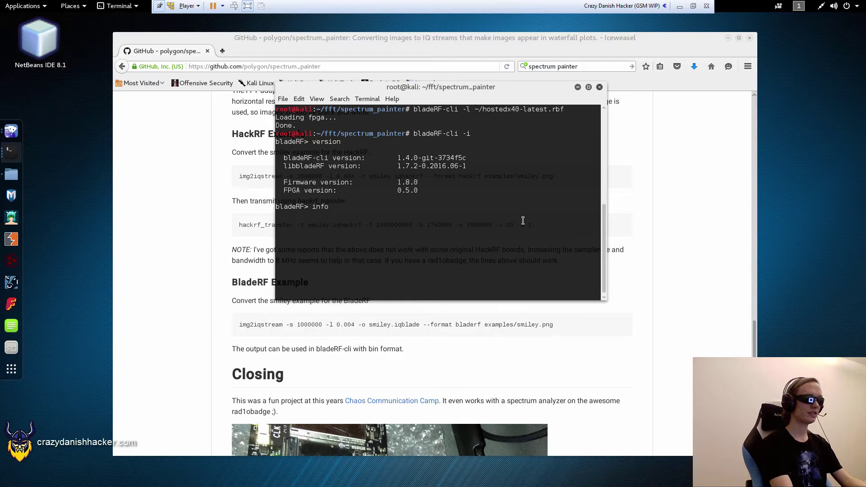
{"action": "key", "text": "Return"}
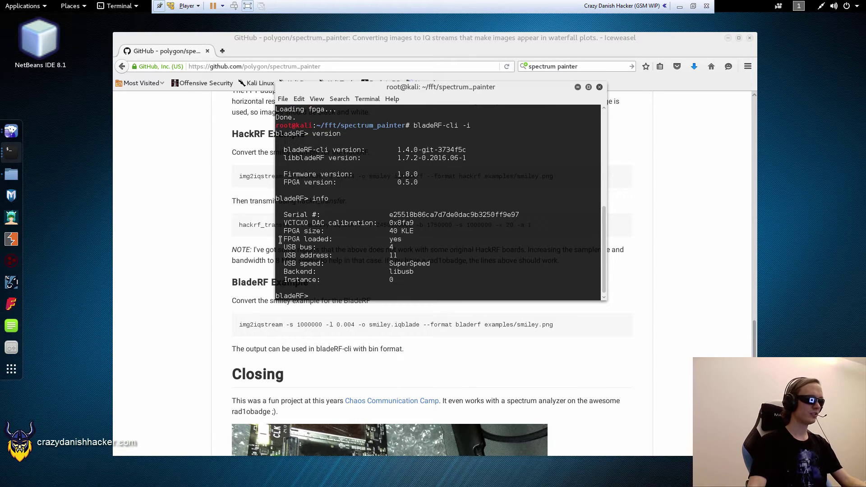
{"action": "left_click_drag", "start_coordinate": [280, 240], "coordinate": [409, 238]}
{"action": "left_click", "coordinate": [462, 235]}
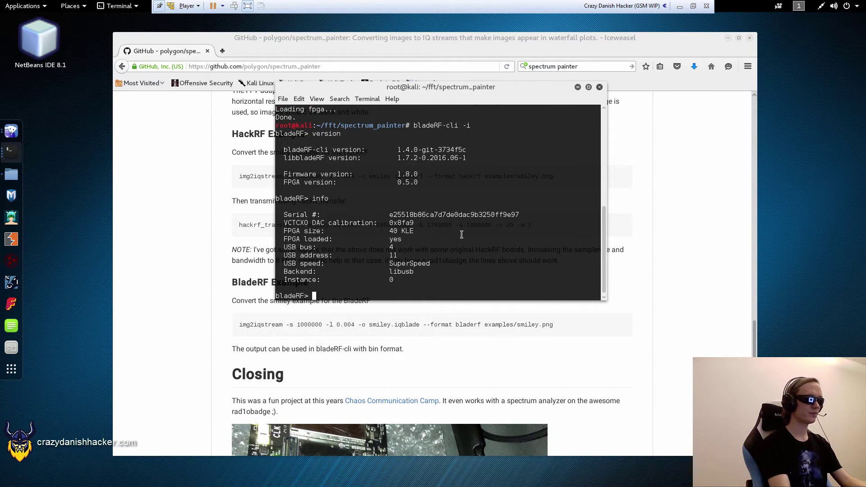
{"action": "type", "text": "print"}
{"action": "key", "text": "Return"}
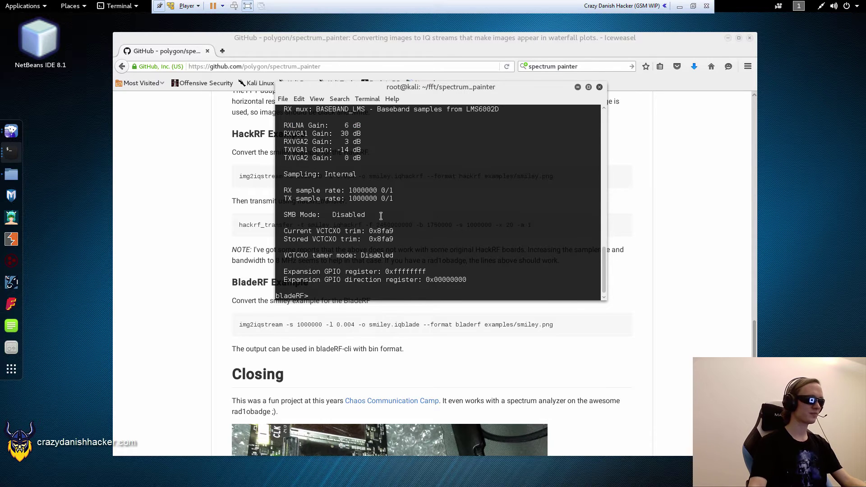
{"action": "scroll", "coordinate": [381, 216], "scroll_direction": "up", "scroll_amount": 3}
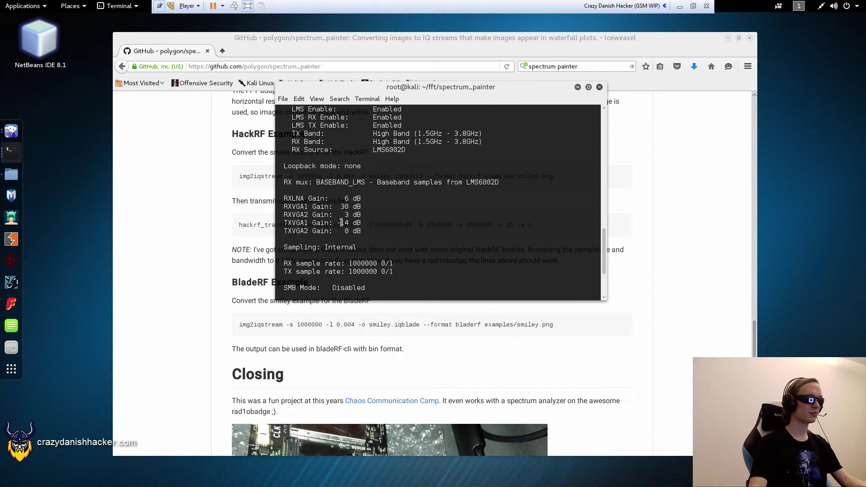
{"action": "left_click_drag", "start_coordinate": [283, 224], "coordinate": [358, 221]}
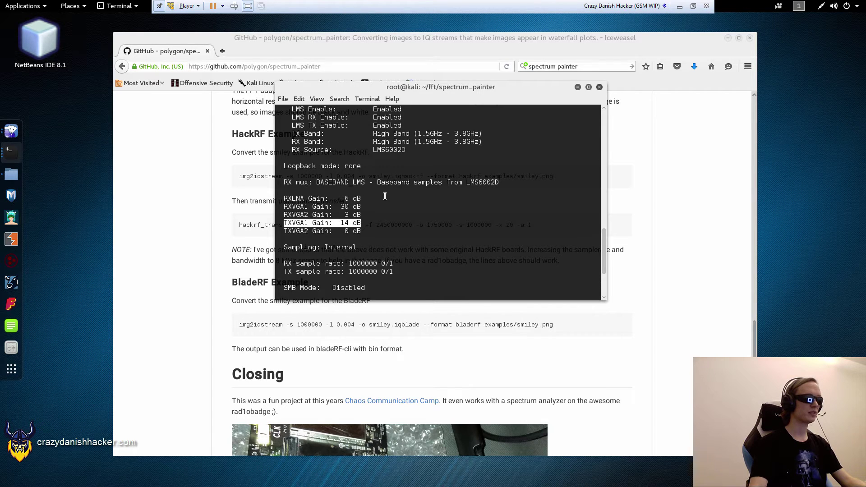
{"action": "left_click", "coordinate": [341, 223]}
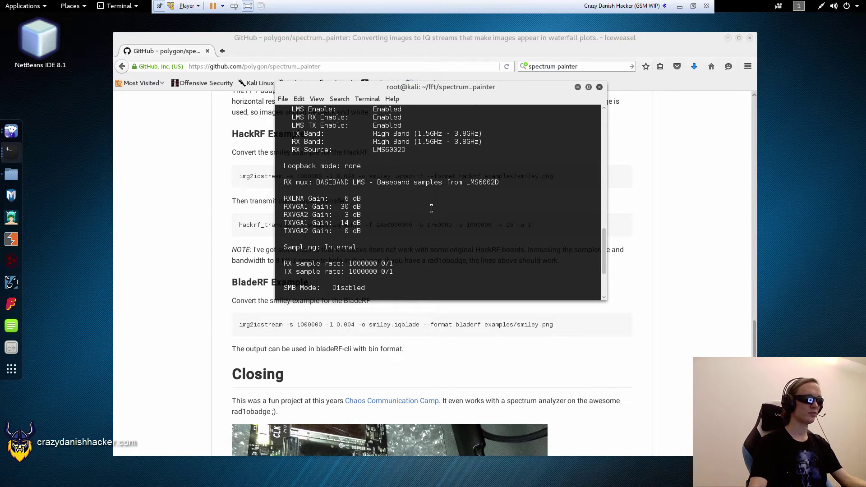
{"action": "scroll", "coordinate": [431, 208], "scroll_direction": "up", "scroll_amount": 1}
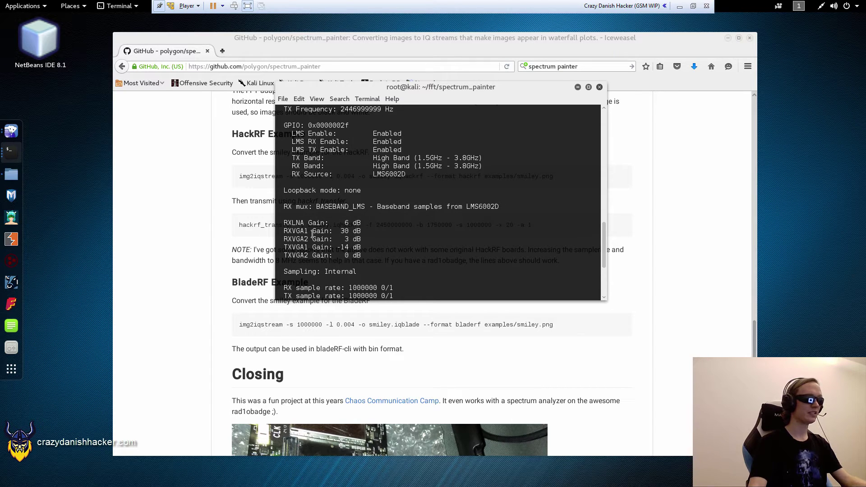
{"action": "left_click_drag", "start_coordinate": [313, 247], "coordinate": [361, 247]}
{"action": "scroll", "coordinate": [397, 205], "scroll_direction": "up", "scroll_amount": 3}
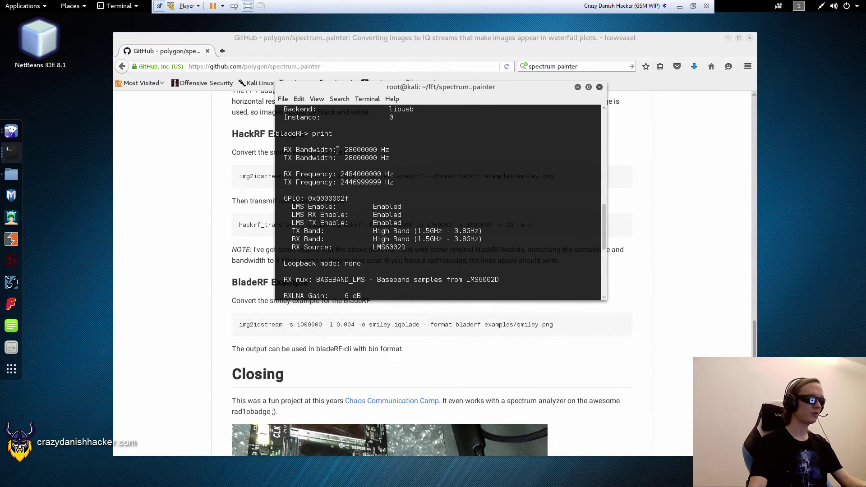
{"action": "double_click", "coordinate": [360, 159]}
{"action": "left_click_drag", "start_coordinate": [334, 182], "coordinate": [384, 183]}
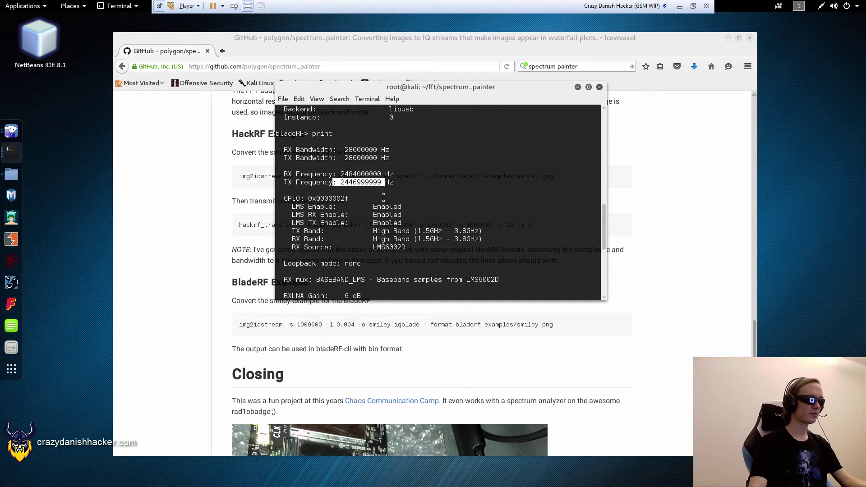
{"action": "scroll", "coordinate": [409, 207], "scroll_direction": "up", "scroll_amount": 5}
{"action": "scroll", "coordinate": [409, 205], "scroll_direction": "down", "scroll_amount": 11}
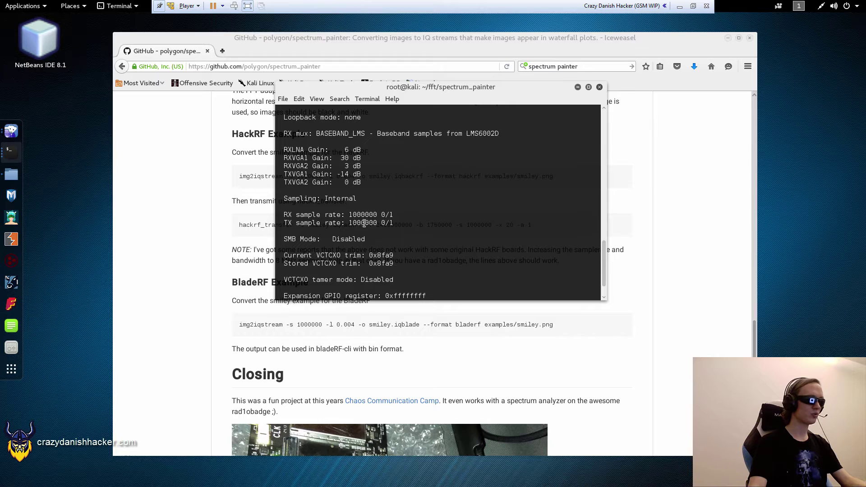
{"action": "scroll", "coordinate": [450, 202], "scroll_direction": "down", "scroll_amount": 1}
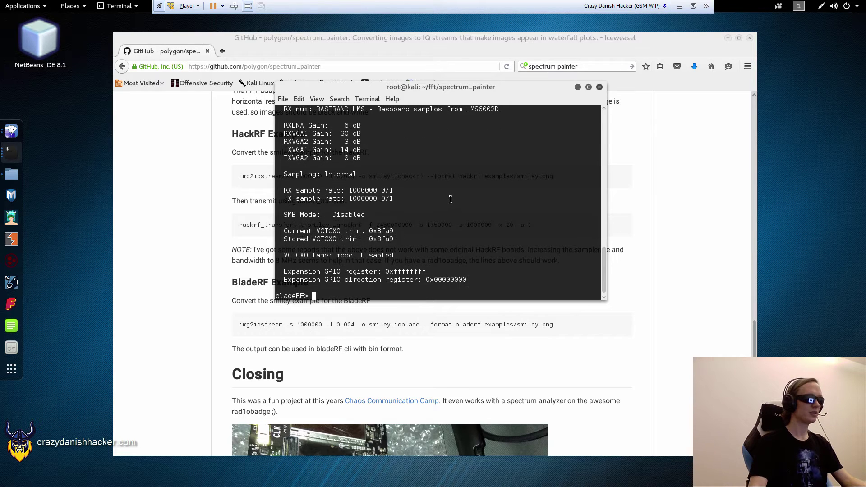
List help for set and check the txvga1 gain description.
{"action": "type", "text": "help set"}
{"action": "key", "text": "Return"}
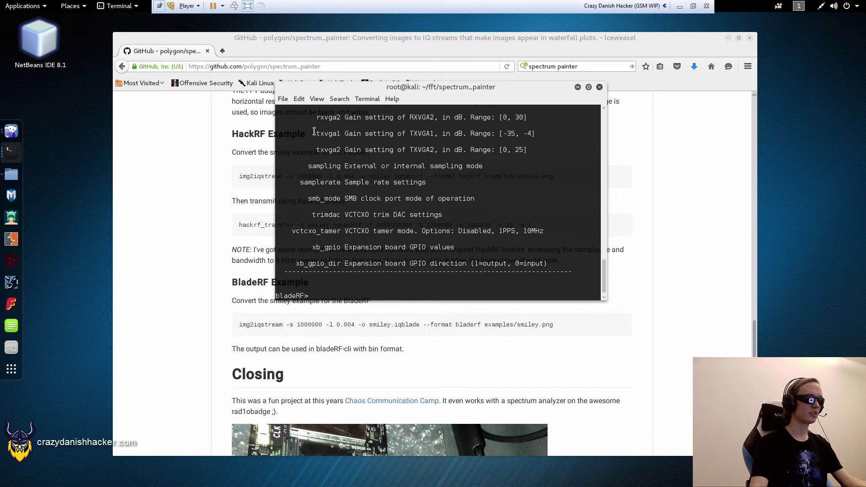
{"action": "left_click_drag", "start_coordinate": [315, 133], "coordinate": [414, 133]}
{"action": "left_click", "coordinate": [461, 139]}
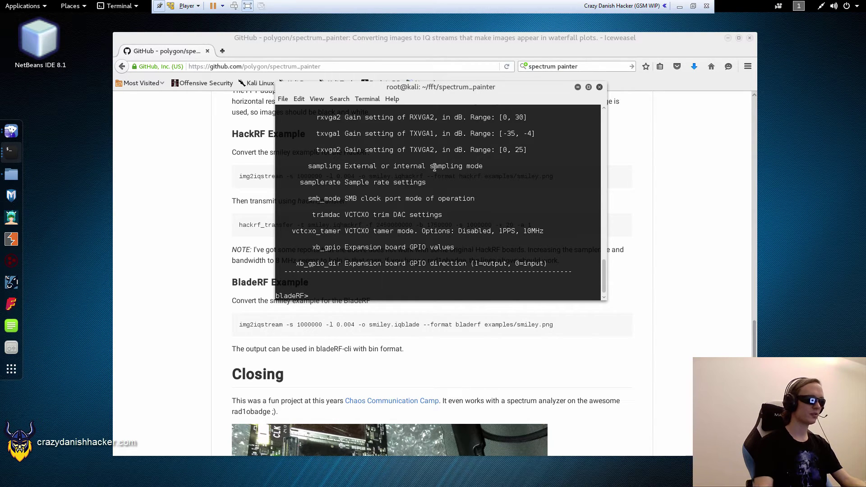
Set the TXVGA1 gain to -20 dB with set txvga1 -20.
{"action": "type", "text": "set txvga1 "}
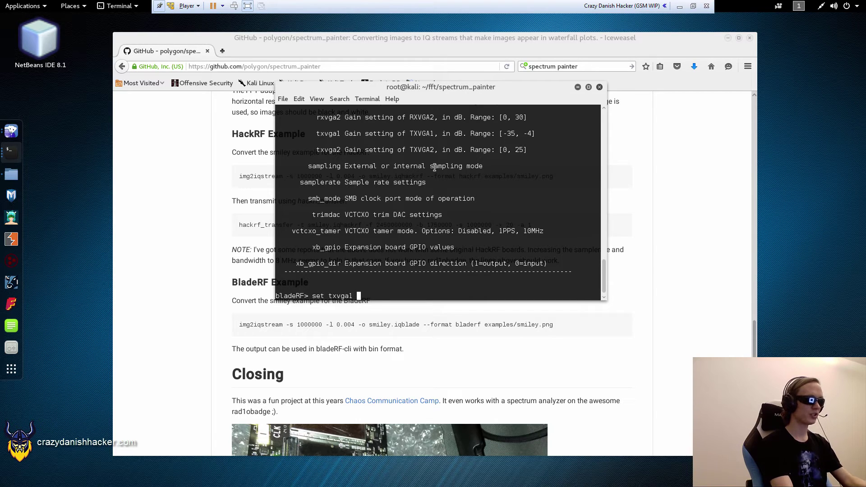
{"action": "type", "text": "-20"}
{"action": "key", "text": "Return"}
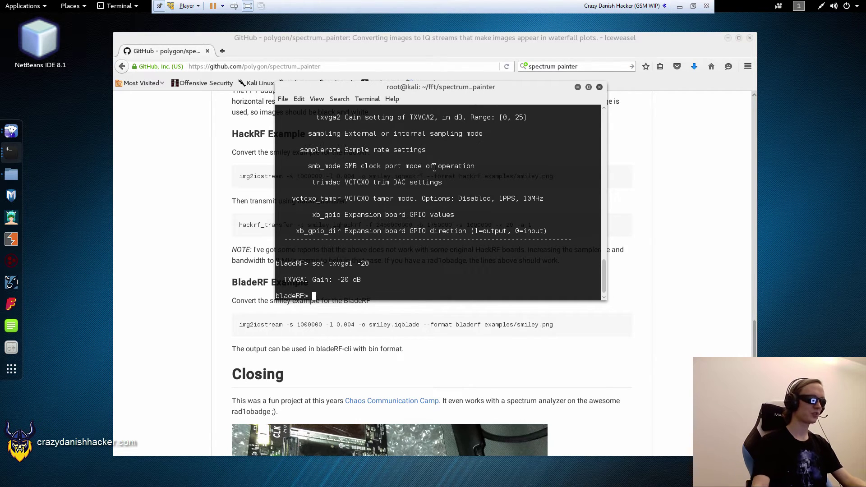
{"action": "scroll", "coordinate": [407, 182], "scroll_direction": "up", "scroll_amount": 3}
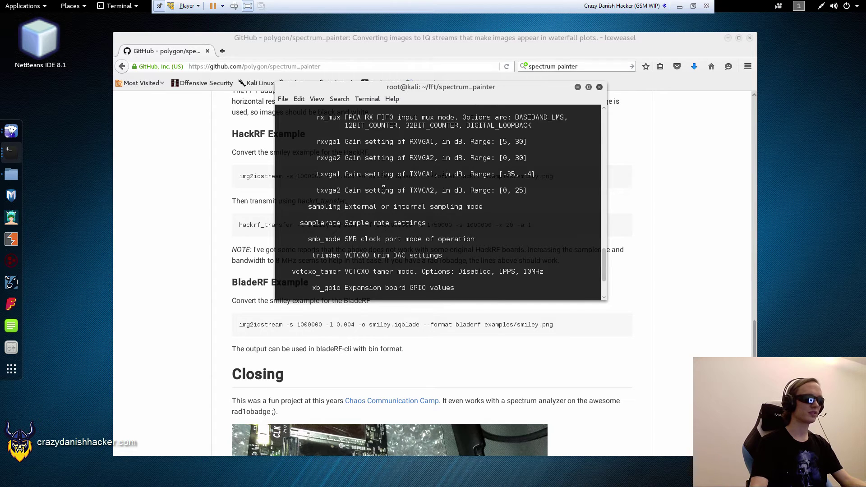
{"action": "type", "text": "set txvga1 -20"}
{"action": "key", "text": "Return"}
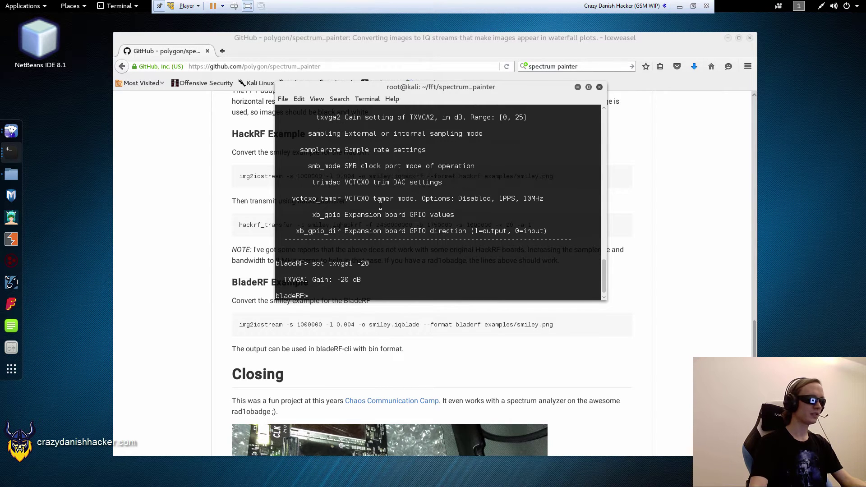
{"action": "scroll", "coordinate": [415, 201], "scroll_direction": "up", "scroll_amount": 9}
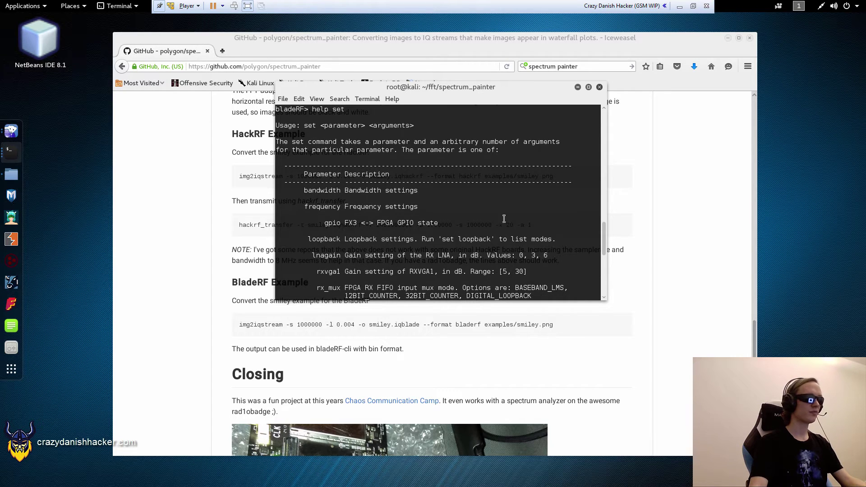
{"action": "scroll", "coordinate": [504, 218], "scroll_direction": "down", "scroll_amount": 9}
Look up the 1750000 bandwidth in the README's hackrf_transfer command for the bladeRF set command.
{"action": "type", "text": "set"}
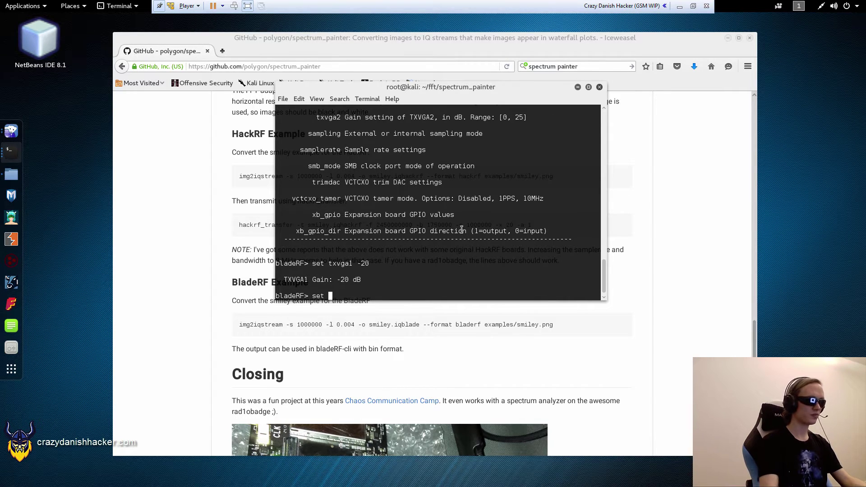
{"action": "left_click", "coordinate": [419, 349]}
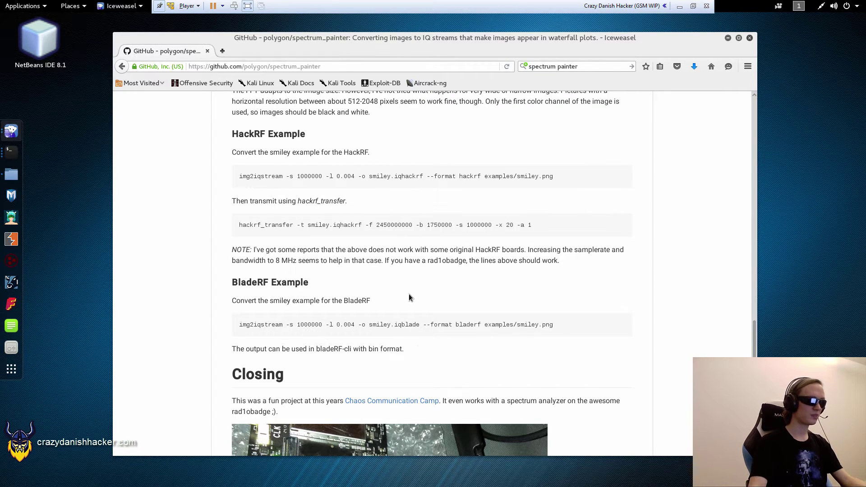
{"action": "double_click", "coordinate": [435, 224]}
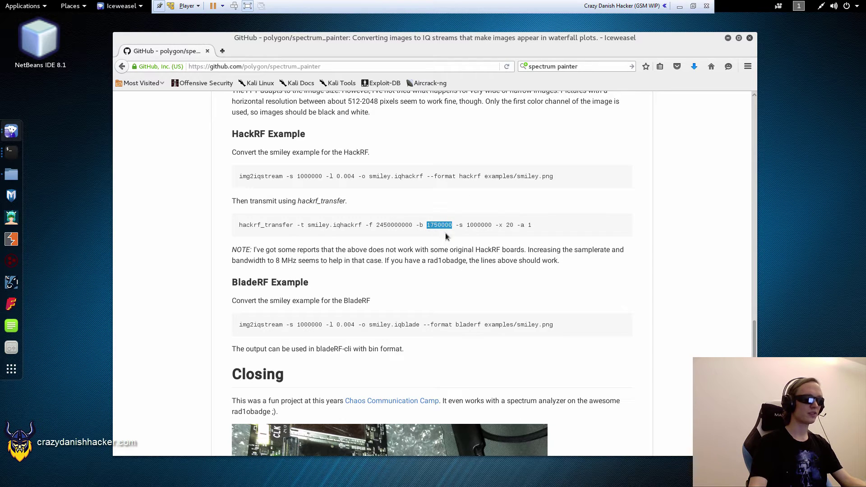
{"action": "key", "text": "alt+Tab"}
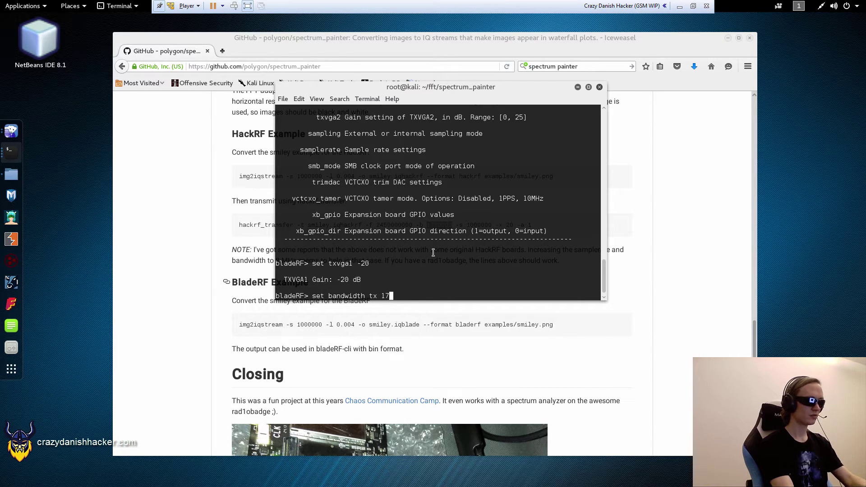
{"action": "type", "text": "50000"}
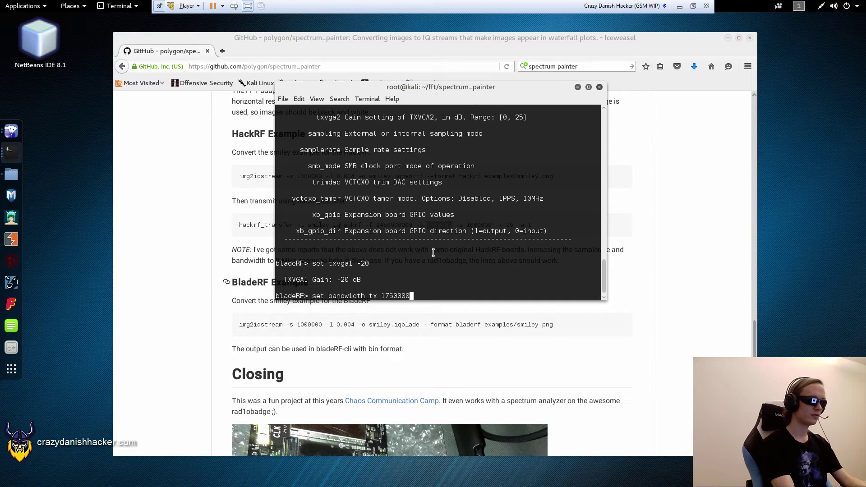
{"action": "key", "text": "Return"}
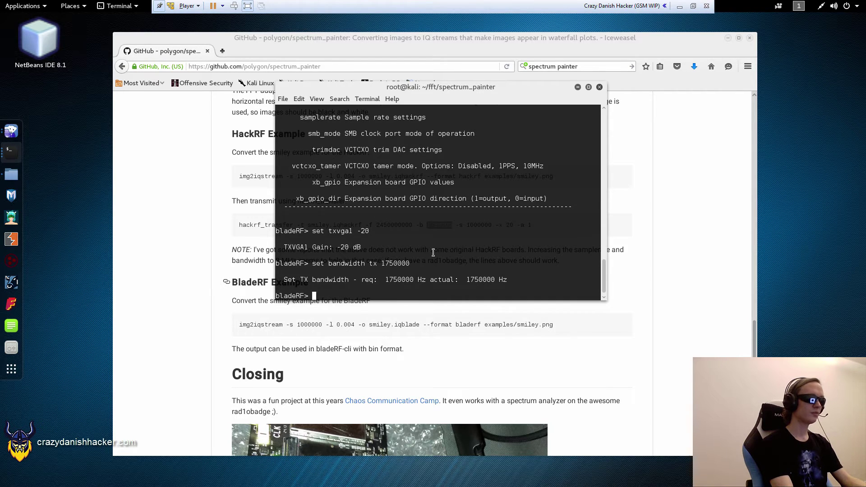
{"action": "type", "text": "s"}
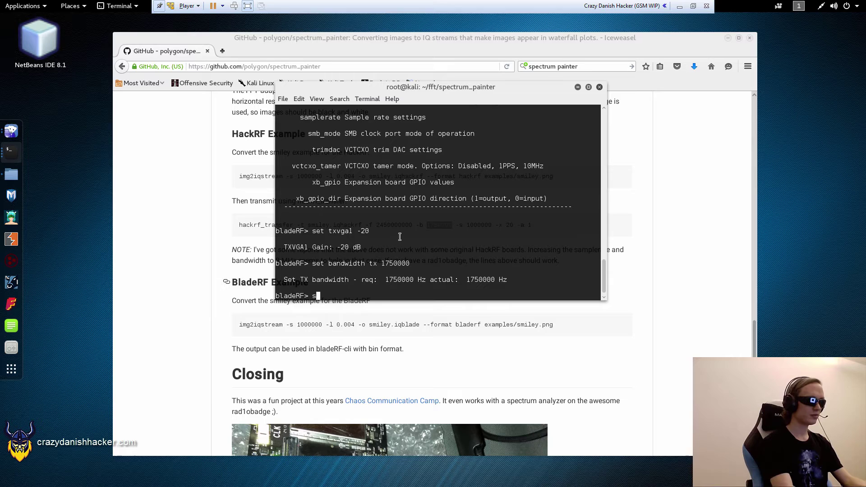
{"action": "type", "text": "et frequency"}
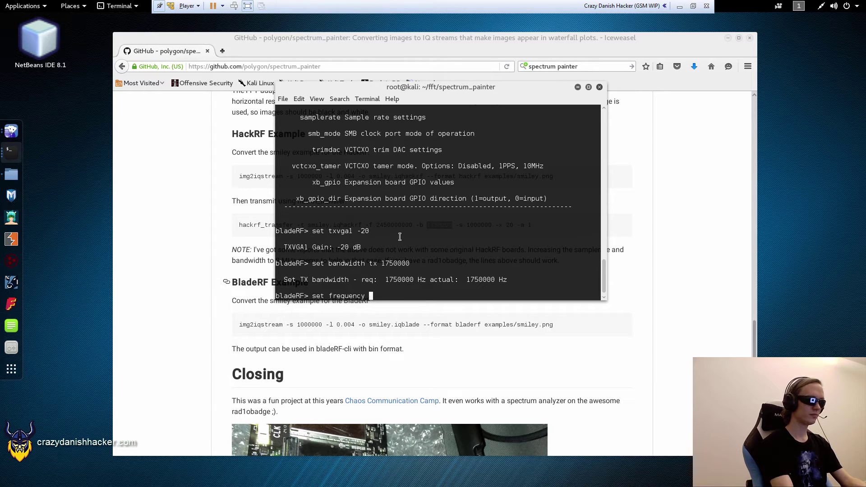
{"action": "type", "text": " tx"}
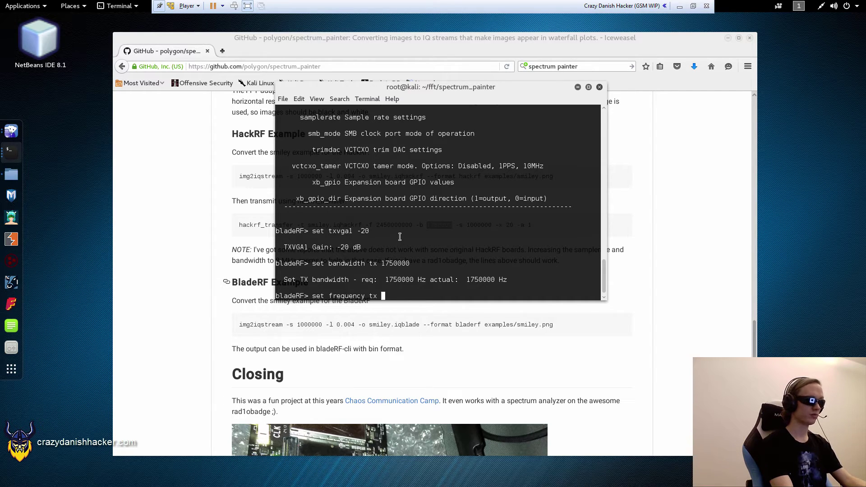
{"action": "type", "text": " 10"}
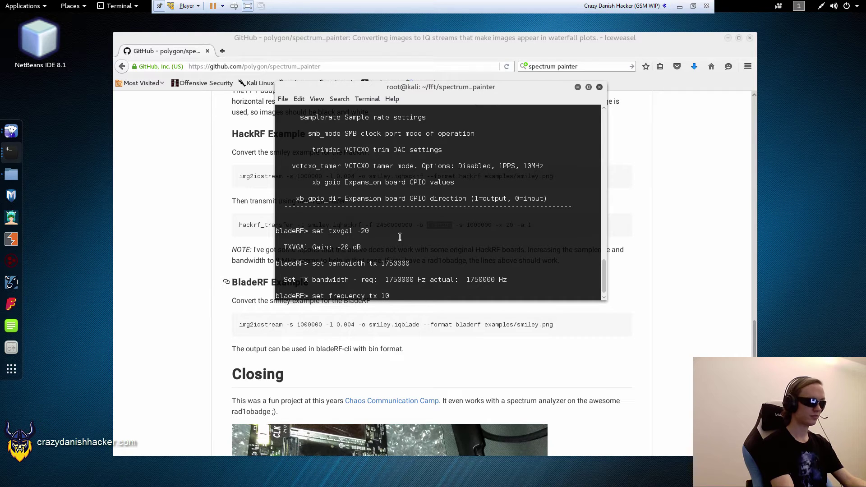
{"action": "type", "text": "1520000"}
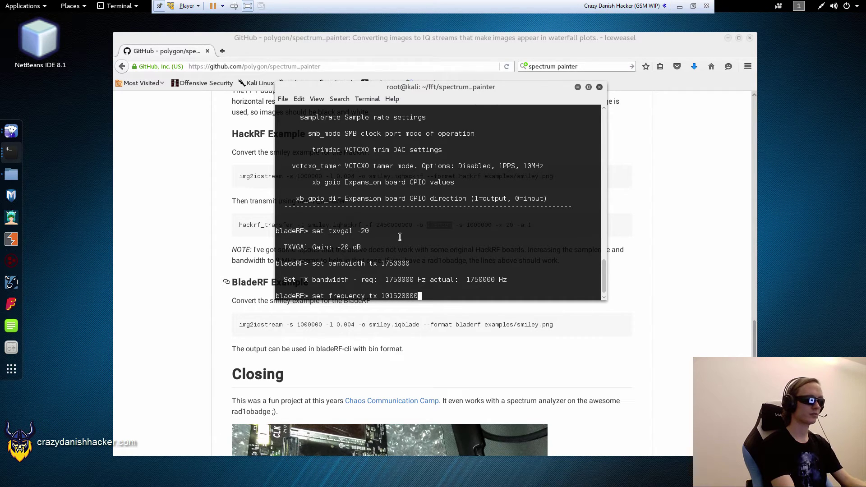
{"action": "type", "text": "0"}
{"action": "key", "text": "Return"}
Run print in bladeRF-cli and scroll up through the listed device parameters.
{"action": "type", "text": "print"}
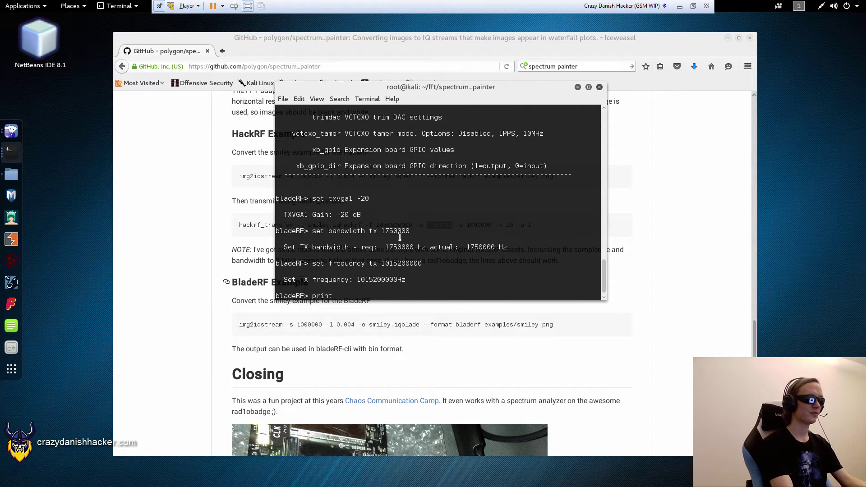
{"action": "key", "text": "Return"}
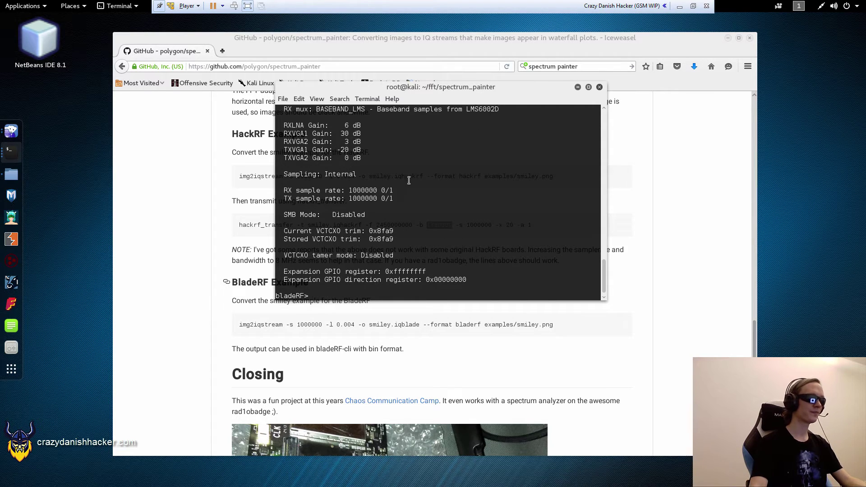
{"action": "left_click_drag", "start_coordinate": [282, 151], "coordinate": [366, 151]}
{"action": "scroll", "coordinate": [376, 185], "scroll_direction": "up", "scroll_amount": 1}
{"action": "scroll", "coordinate": [380, 189], "scroll_direction": "up", "scroll_amount": 3}
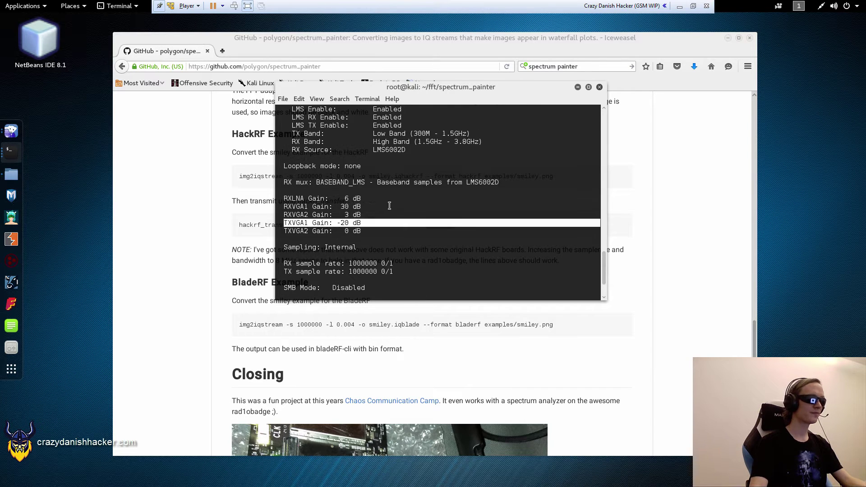
{"action": "scroll", "coordinate": [387, 212], "scroll_direction": "up", "scroll_amount": 1}
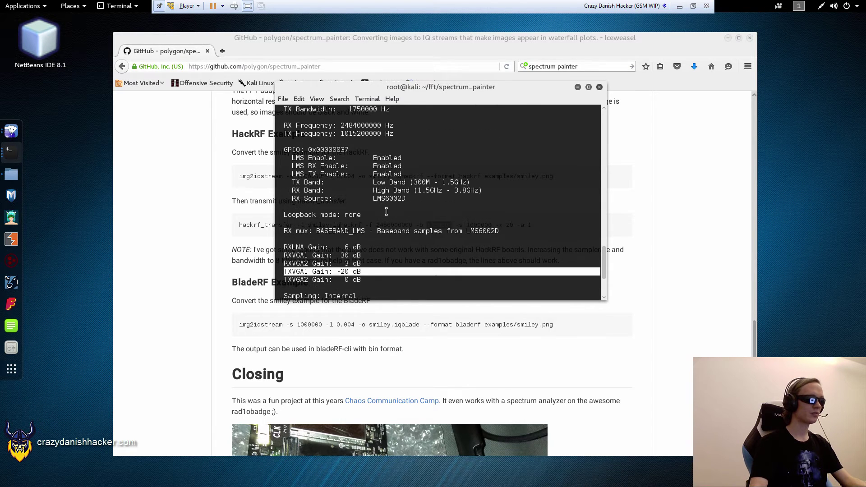
{"action": "scroll", "coordinate": [386, 212], "scroll_direction": "up", "scroll_amount": 1}
Check the TX frequency value and the TX Band line reading Low Band (300M - 1.5GHz).
{"action": "double_click", "coordinate": [350, 158]}
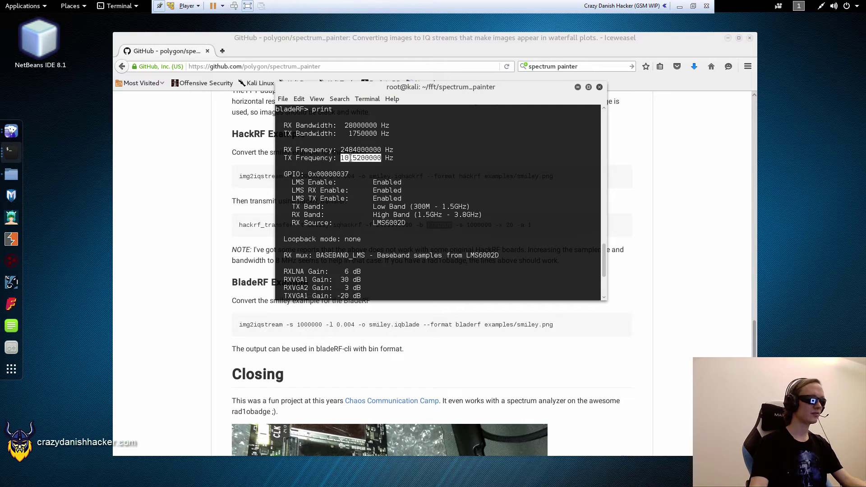
{"action": "left_click", "coordinate": [349, 160]}
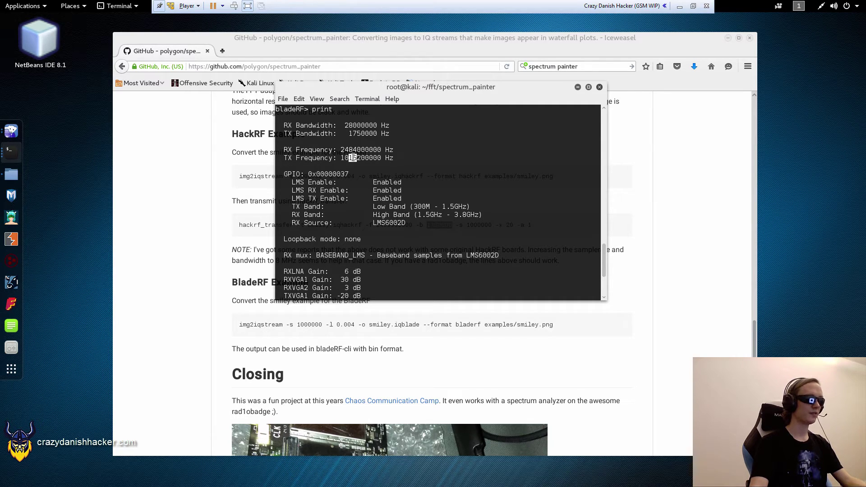
{"action": "left_click", "coordinate": [347, 159]}
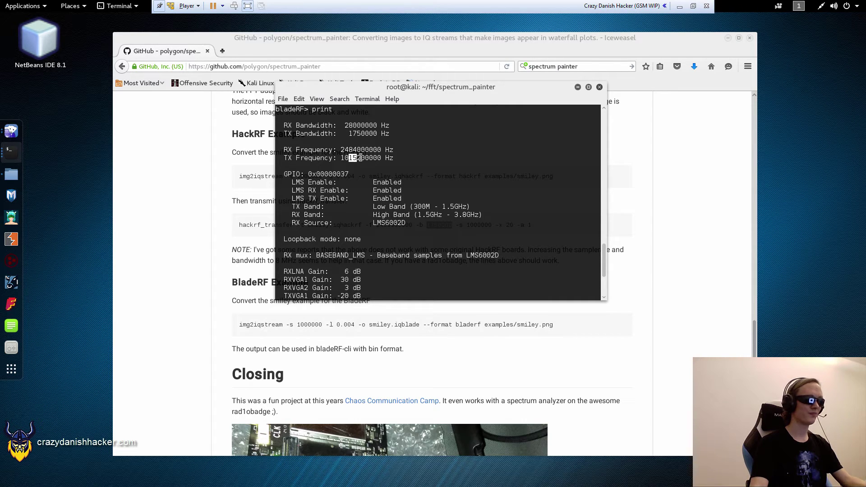
{"action": "left_click_drag", "start_coordinate": [357, 159], "coordinate": [381, 158]}
{"action": "left_click", "coordinate": [381, 158]}
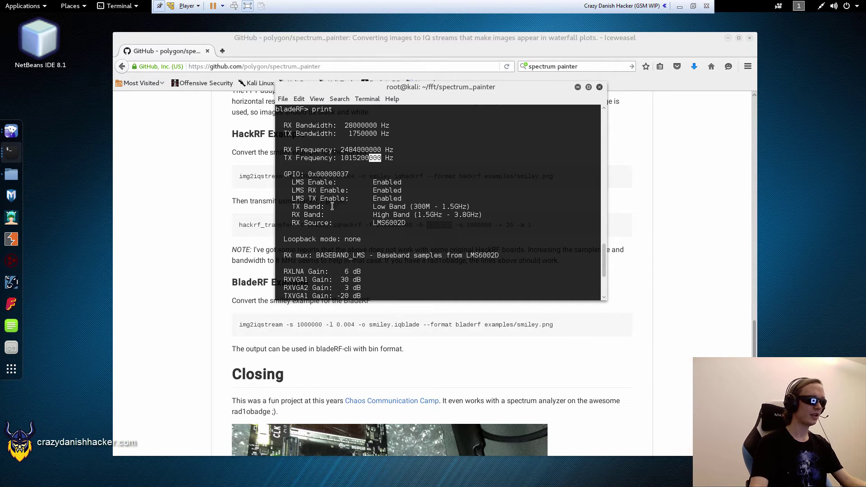
{"action": "left_click_drag", "start_coordinate": [289, 206], "coordinate": [475, 211]}
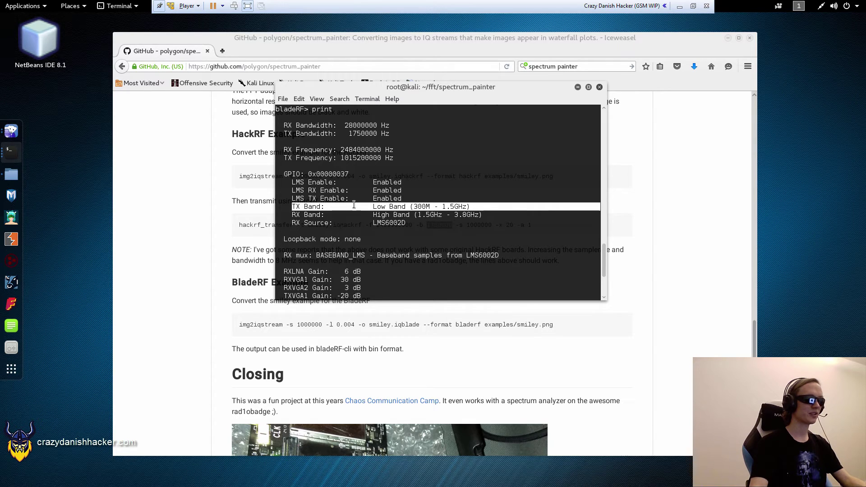
{"action": "scroll", "coordinate": [398, 184], "scroll_direction": "up", "scroll_amount": 1}
{"action": "scroll", "coordinate": [398, 183], "scroll_direction": "down", "scroll_amount": 7}
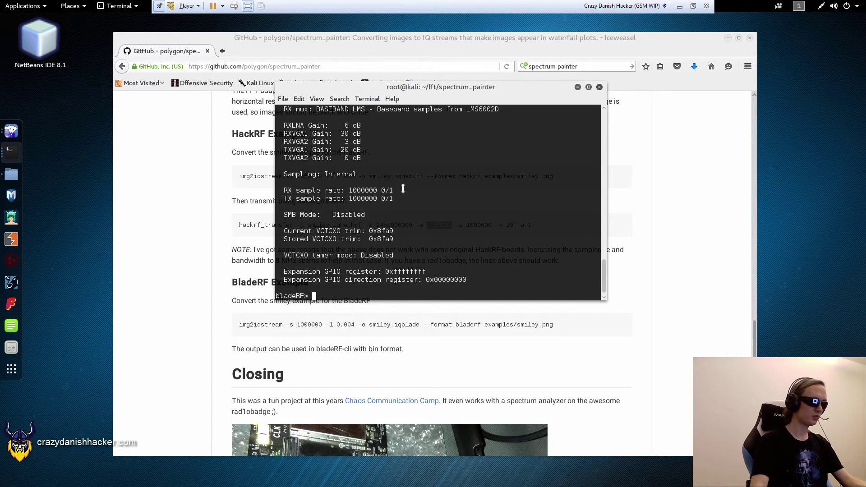
Show the bladeRF-cli help for the tx command and review its parameters.
{"action": "type", "text": "help tx"}
{"action": "key", "text": "Return"}
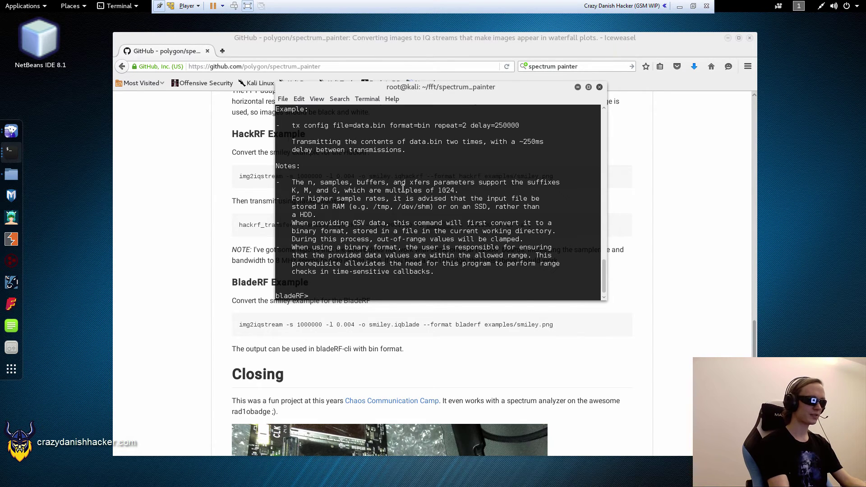
{"action": "scroll", "coordinate": [401, 189], "scroll_direction": "up", "scroll_amount": 6}
{"action": "scroll", "coordinate": [389, 212], "scroll_direction": "down", "scroll_amount": 1}
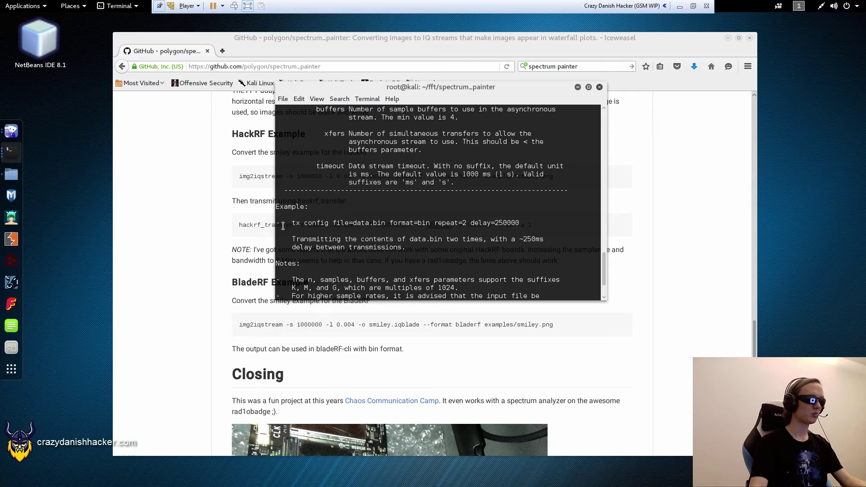
{"action": "left_click_drag", "start_coordinate": [293, 221], "coordinate": [528, 220]}
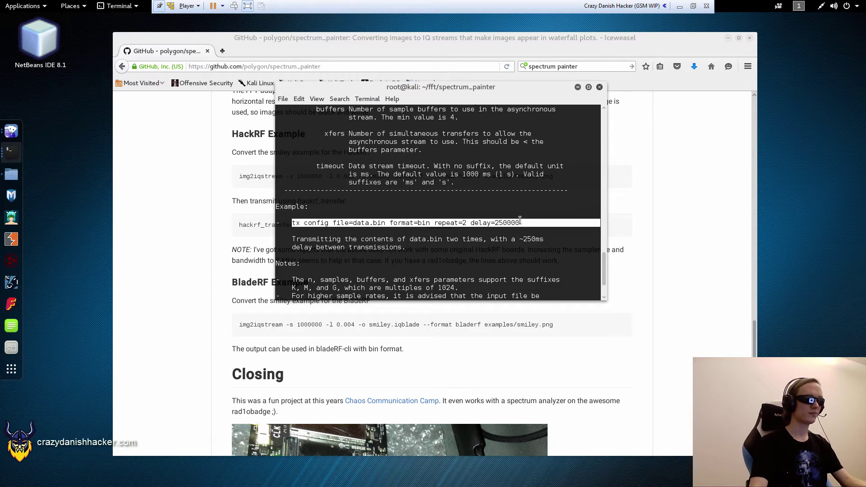
{"action": "scroll", "coordinate": [459, 224], "scroll_direction": "down", "scroll_amount": 4}
Start a tx config command with file=smiley.bladerf, Tab-completing the file name.
{"action": "type", "text": "tx config"}
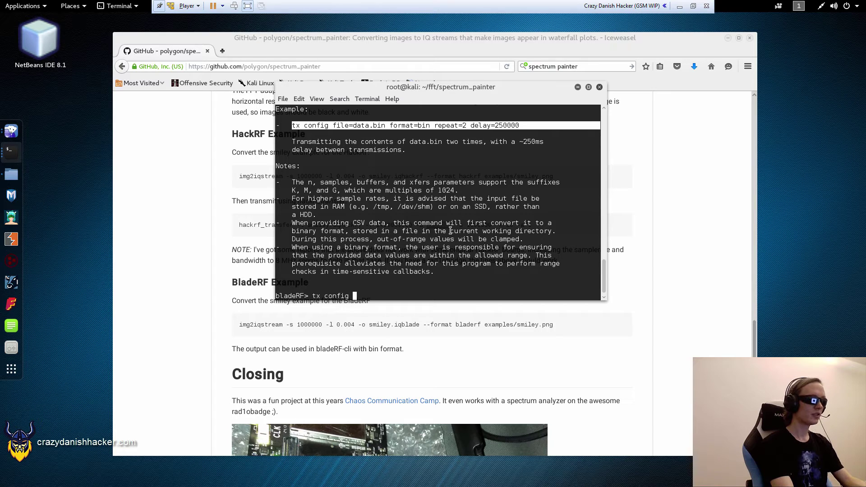
{"action": "type", "text": " file"}
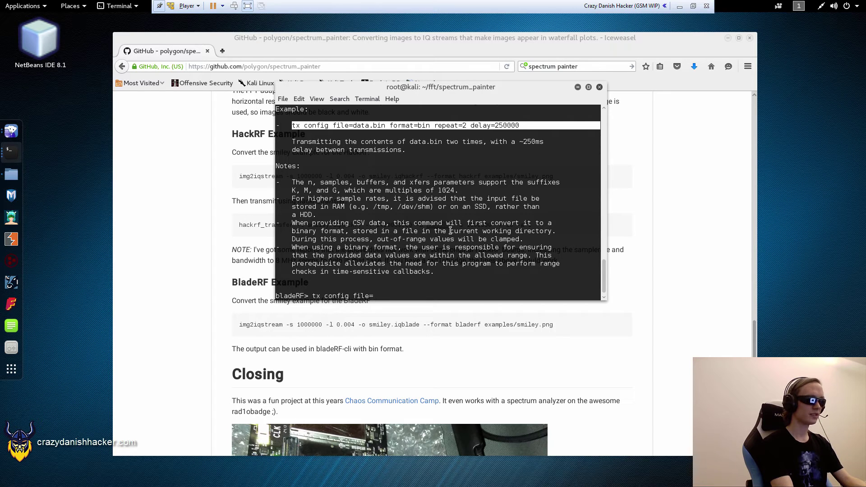
{"action": "type", "text": "="}
{"action": "key", "text": "Tab"}
{"action": "key", "text": "Tab"}
{"action": "key", "text": "Tab"}
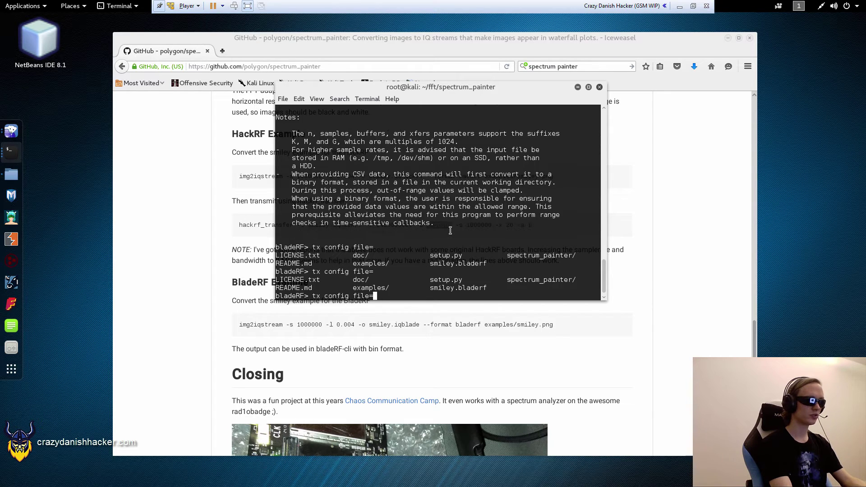
{"action": "type", "text": "sm"}
{"action": "key", "text": "Tab"}
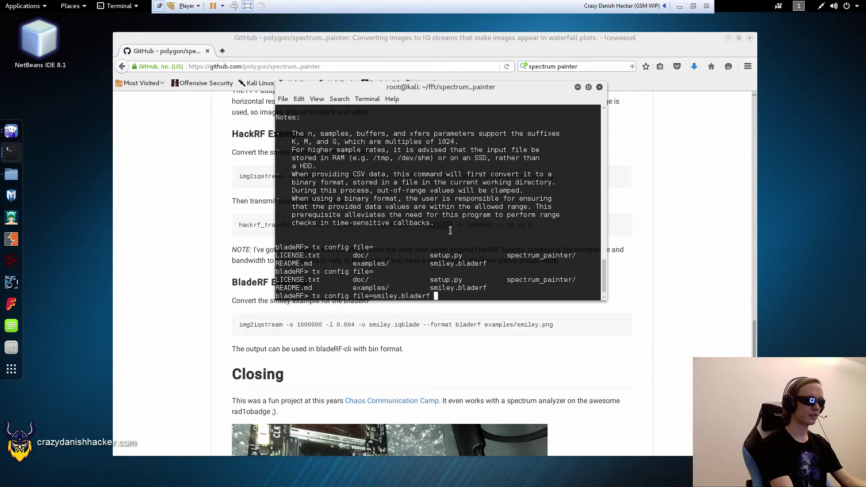
{"action": "scroll", "coordinate": [418, 227], "scroll_direction": "up", "scroll_amount": 4}
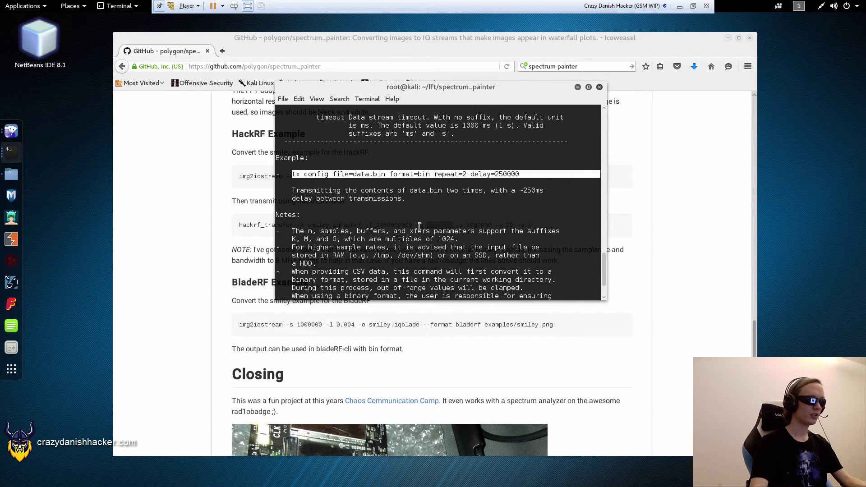
Add format=bin and the repeat parameter to the tx config command.
{"action": "type", "text": "format=bin"}
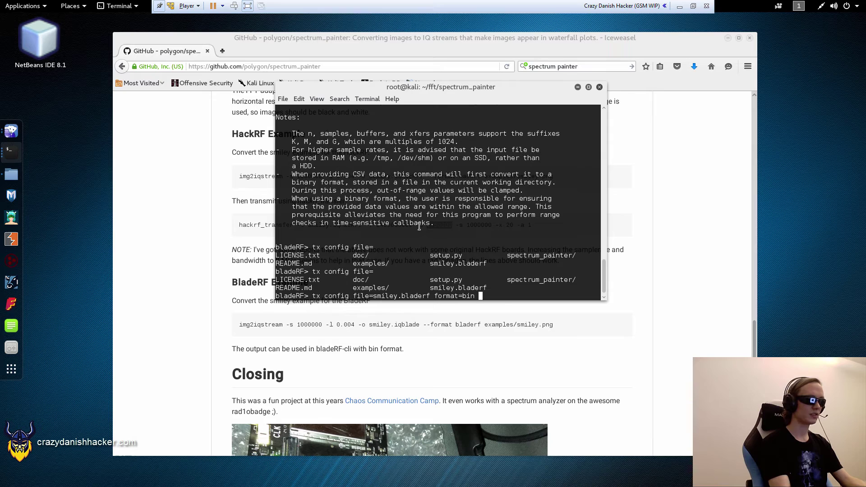
{"action": "scroll", "coordinate": [418, 220], "scroll_direction": "up", "scroll_amount": 1}
{"action": "scroll", "coordinate": [418, 220], "scroll_direction": "up", "scroll_amount": 2}
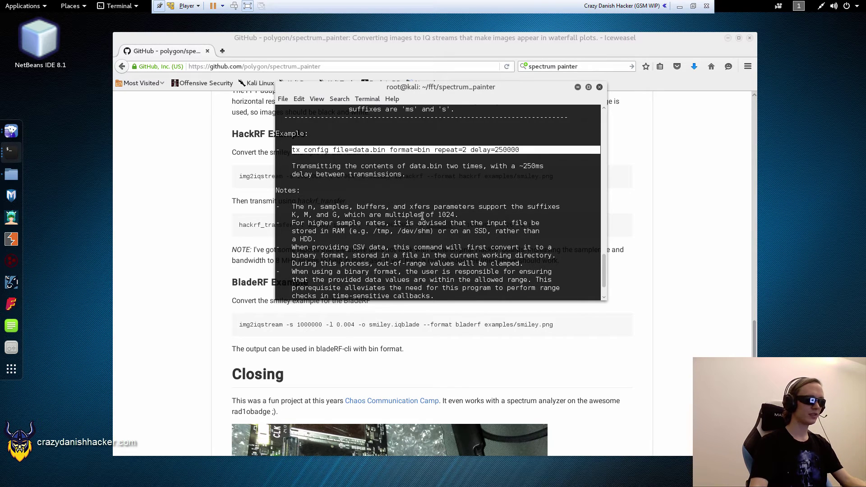
{"action": "scroll", "coordinate": [422, 216], "scroll_direction": "down", "scroll_amount": 3}
{"action": "type", "text": "repeat=1"}
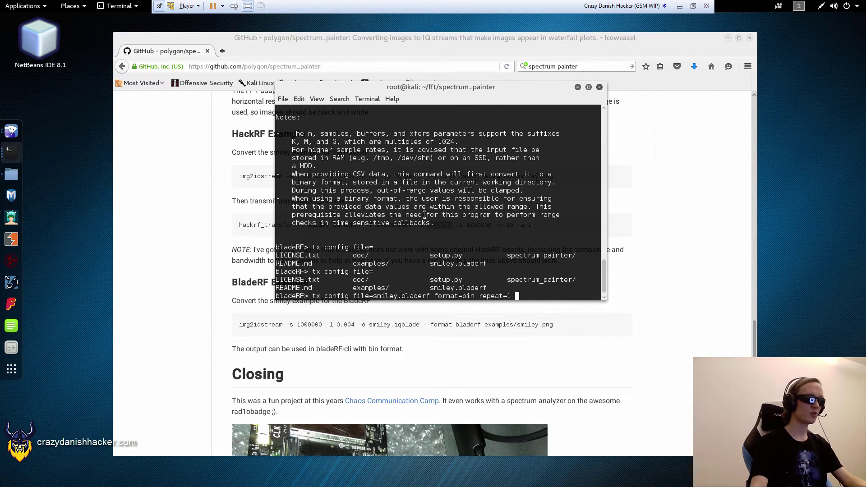
{"action": "scroll", "coordinate": [422, 216], "scroll_direction": "up", "scroll_amount": 5}
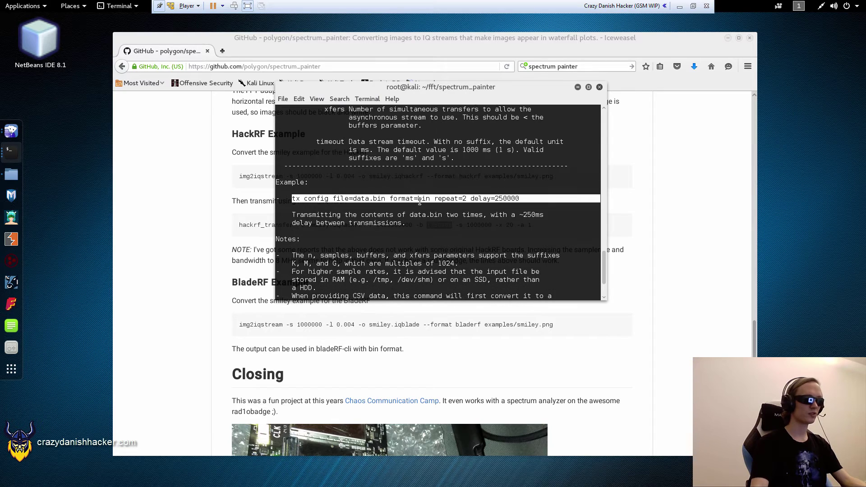
{"action": "scroll", "coordinate": [420, 202], "scroll_direction": "up", "scroll_amount": 8}
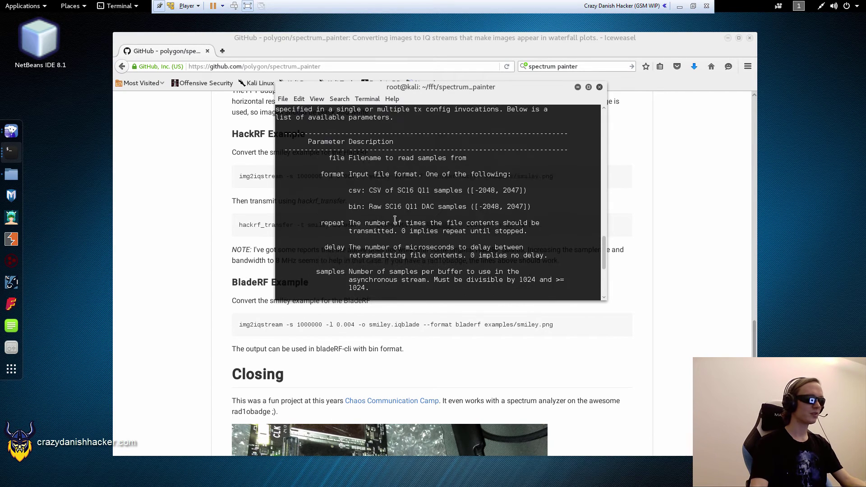
{"action": "scroll", "coordinate": [391, 221], "scroll_direction": "down", "scroll_amount": 1}
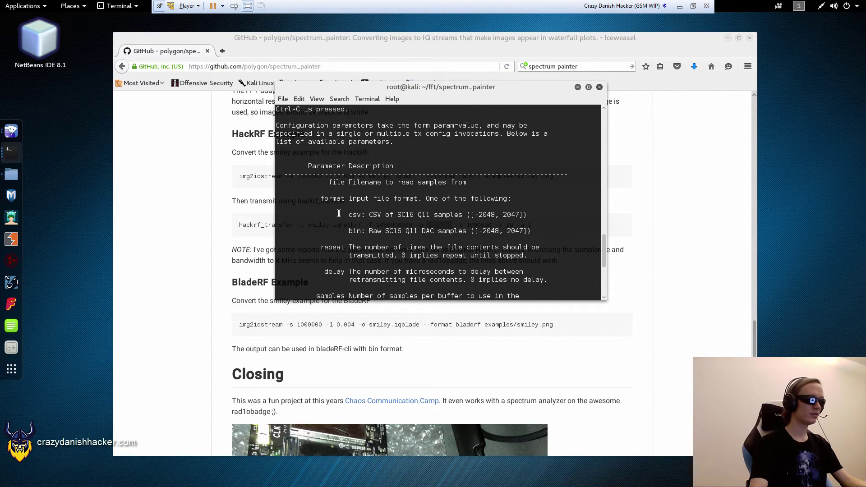
Check the repeat and delay options in the help, then apply with repeat=1.
{"action": "double_click", "coordinate": [329, 249]}
{"action": "scroll", "coordinate": [359, 241], "scroll_direction": "down", "scroll_amount": 4}
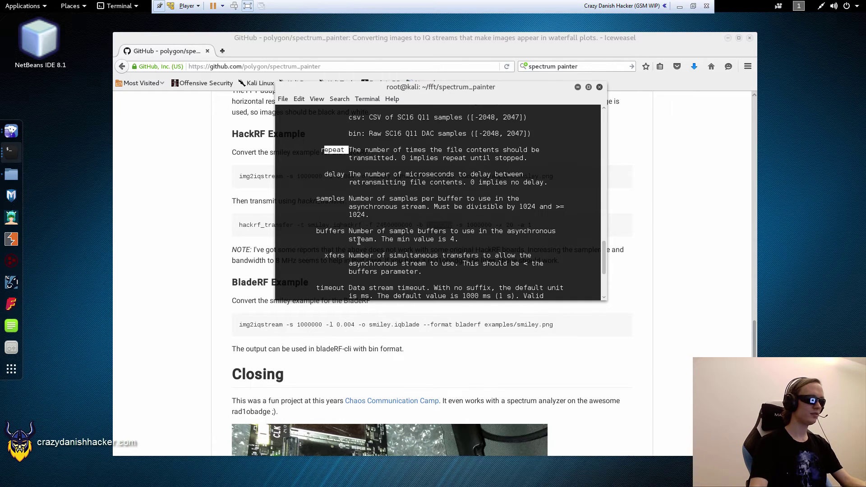
{"action": "double_click", "coordinate": [325, 171]}
{"action": "triple_click", "coordinate": [328, 200]}
{"action": "left_click", "coordinate": [332, 231]}
{"action": "left_click_drag", "start_coordinate": [333, 255], "coordinate": [353, 256]}
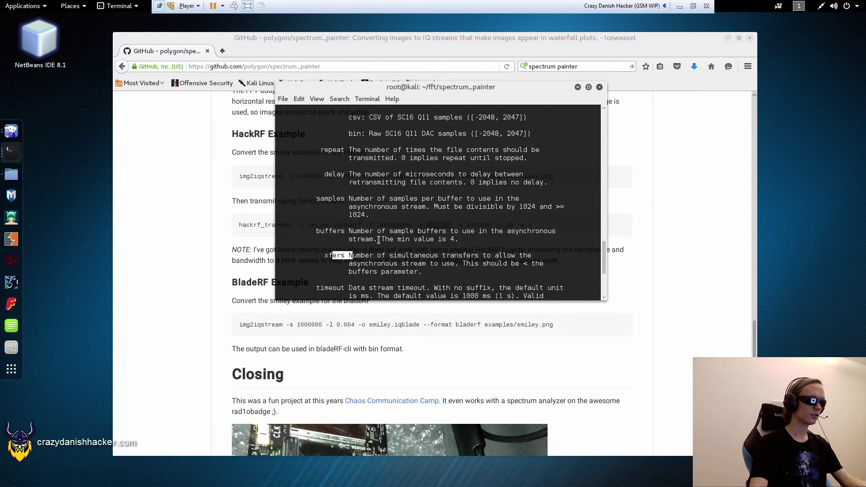
{"action": "scroll", "coordinate": [379, 239], "scroll_direction": "down", "scroll_amount": 3}
{"action": "type", "text": "1"}
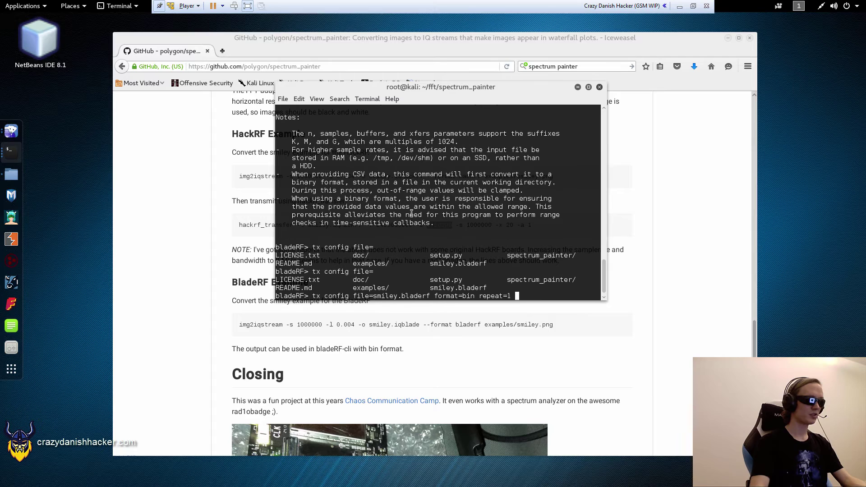
{"action": "key", "text": "Return"}
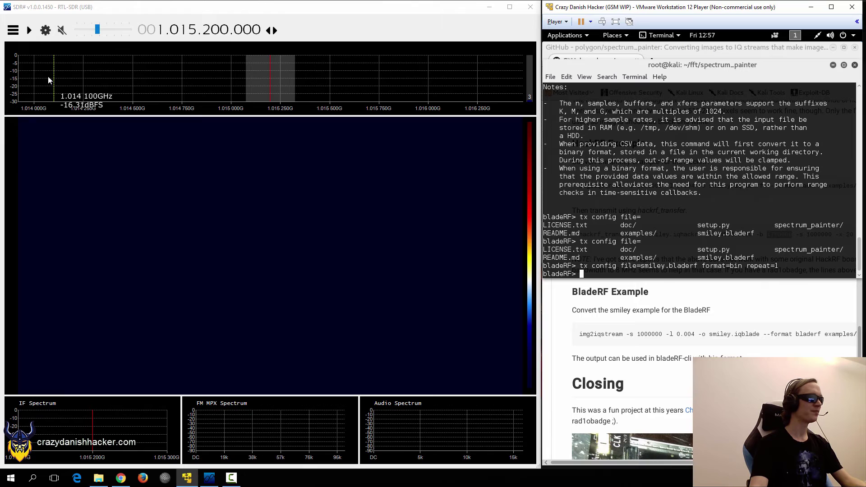
Start the RTL-SDR receiver in SDR# at 1.015200000 GHz, then return to the Kali terminal.
{"action": "left_click", "coordinate": [29, 31]}
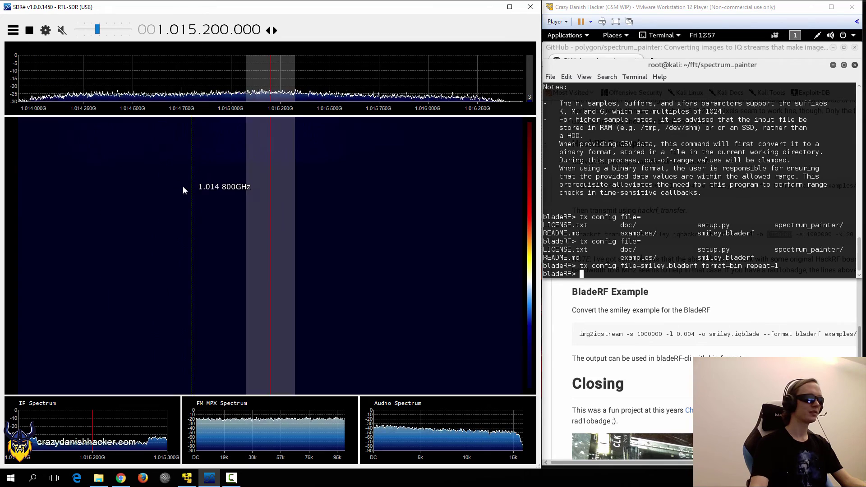
{"action": "left_click", "coordinate": [719, 228]}
Run tx start to transmit smiley.bladerf from the bladeRF.
{"action": "type", "text": "t"}
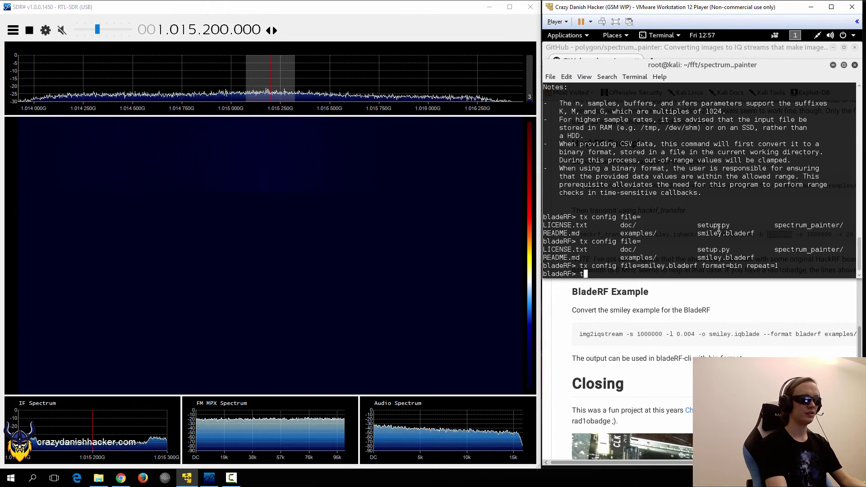
{"action": "type", "text": "x start"}
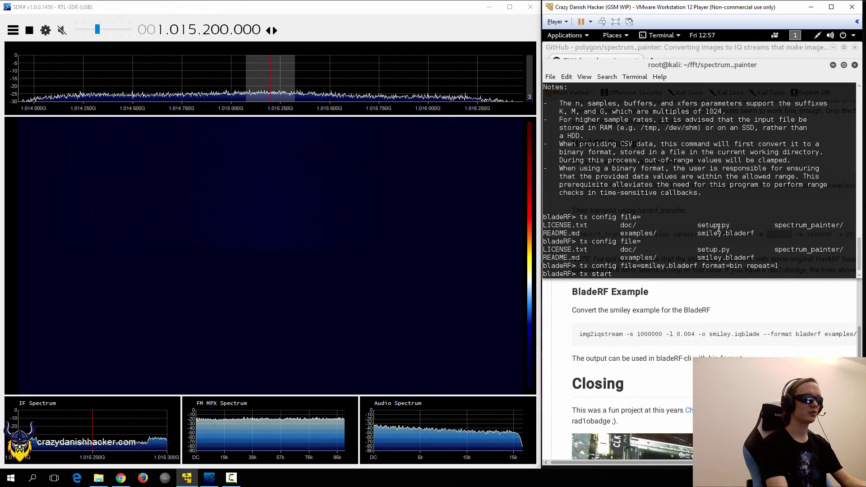
{"action": "key", "text": "Return"}
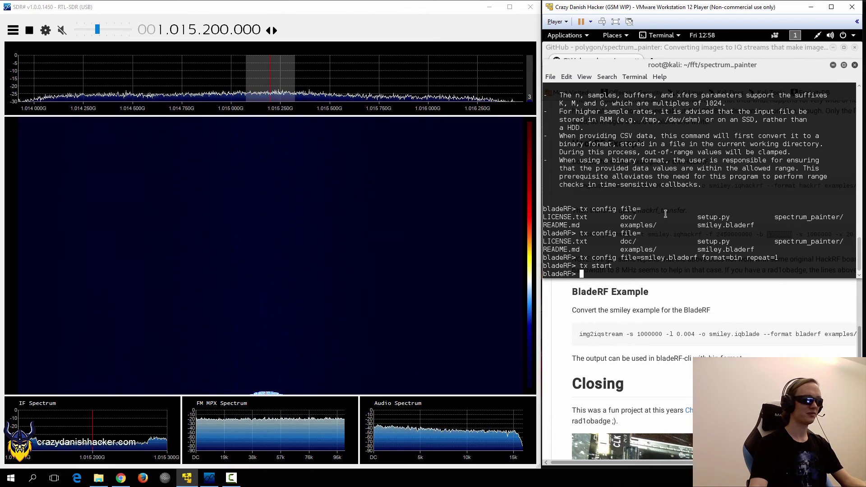
Run tx start a second time to resend the smiley near 1.015 GHz.
{"action": "type", "text": "tx start"}
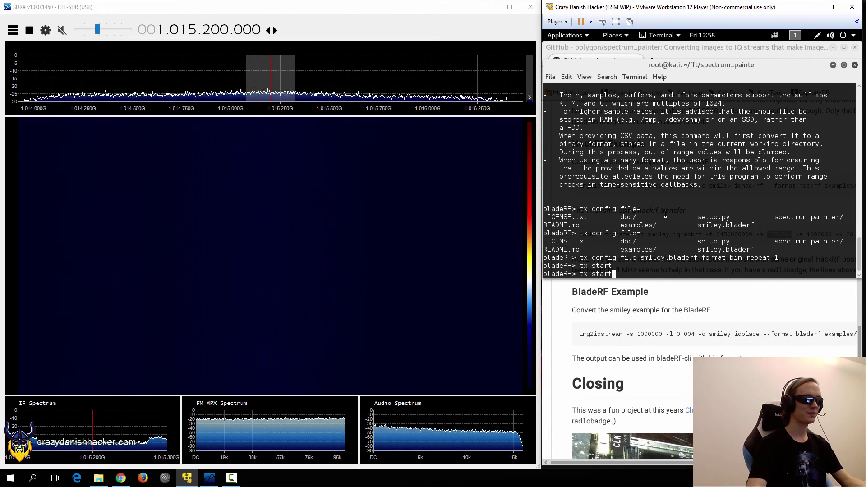
{"action": "key", "text": "Return"}
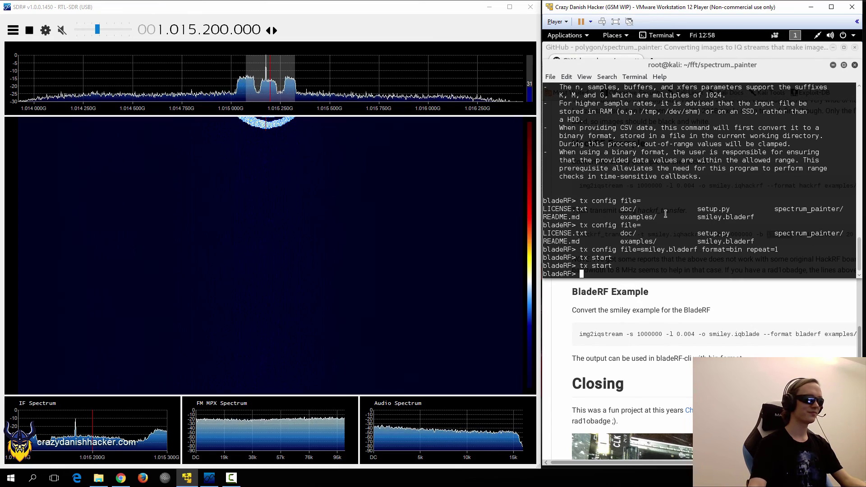